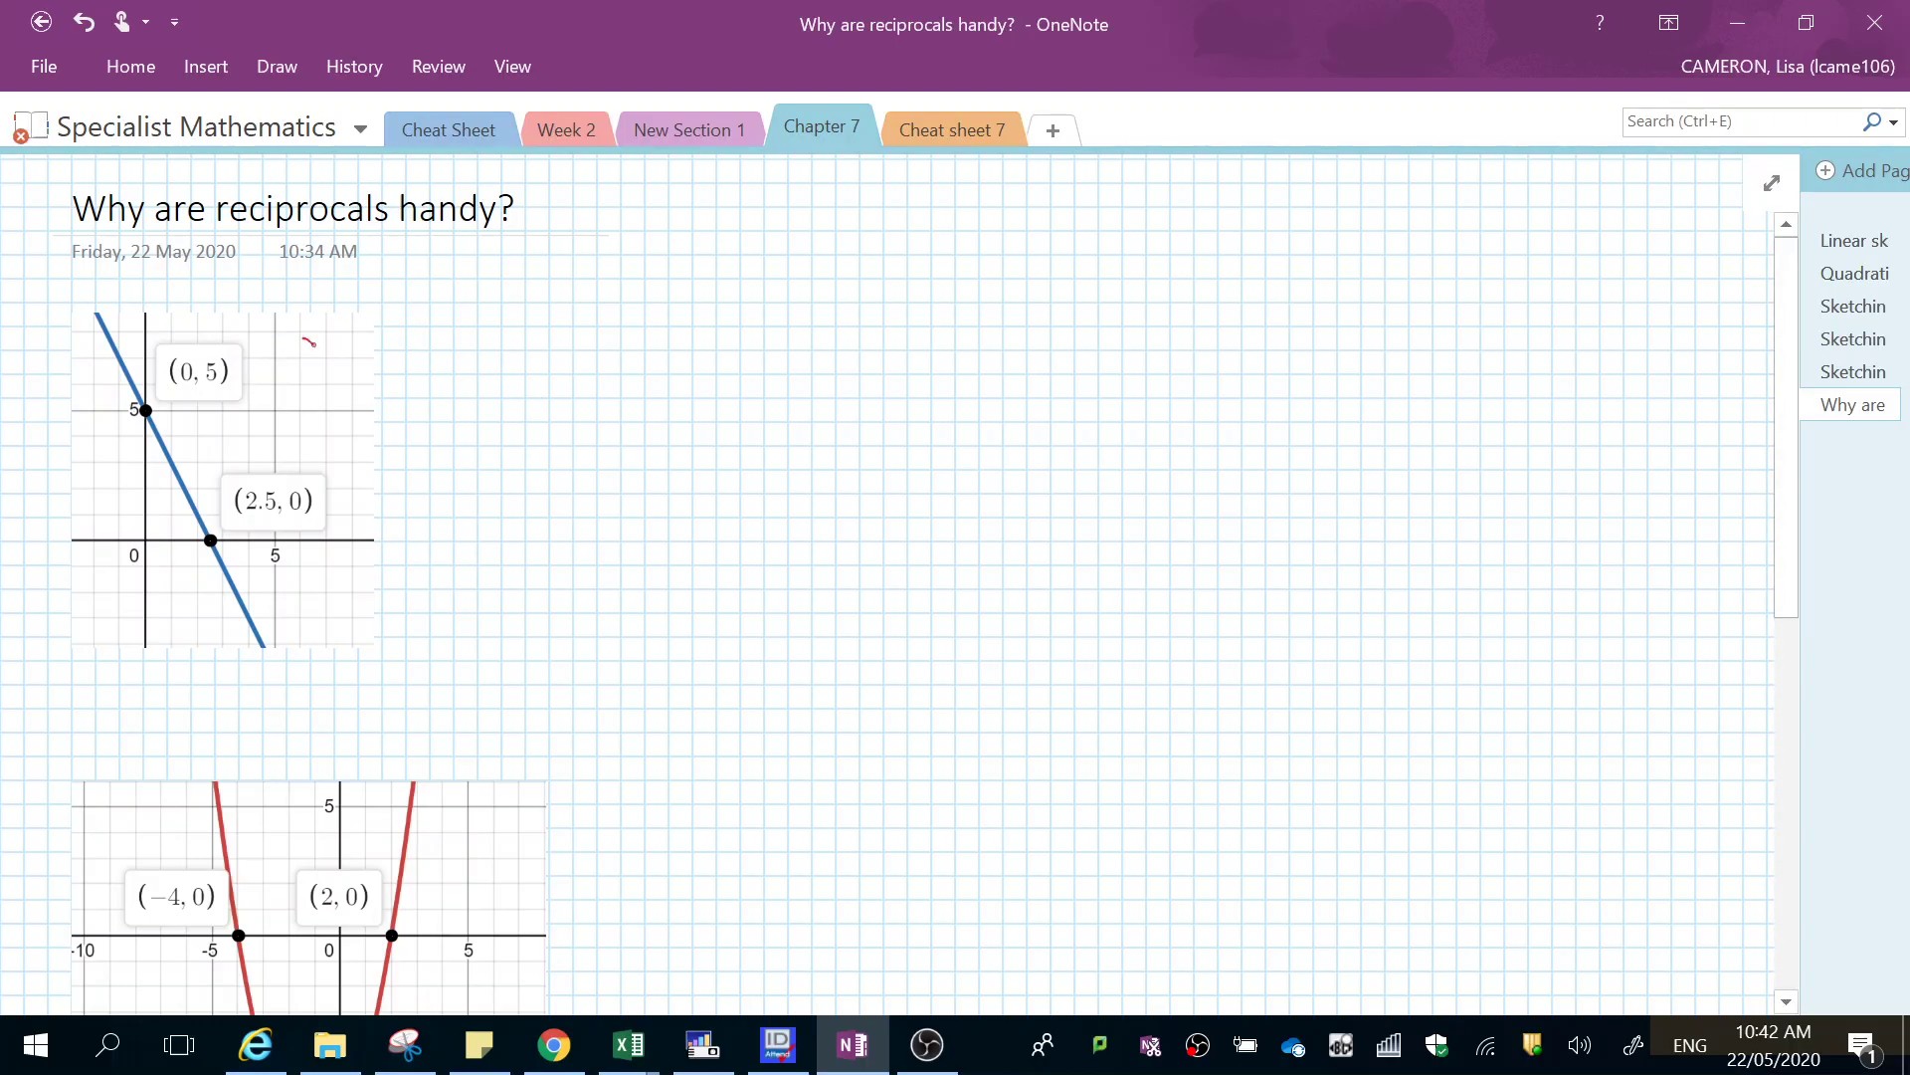
# - Write f(x) and 1/f(x) in red beside the linear graph
pyautogui.moveTo(308, 341); pyautogui.dragTo(286, 376)
pyautogui.moveTo(279, 360); pyautogui.dragTo(309, 378)
pyautogui.moveTo(317, 358); pyautogui.dragTo(351, 377)
pyautogui.moveTo(468, 286)
pyautogui.mouseDown()
pyautogui.moveTo(468, 319)
pyautogui.moveTo(493, 321)
pyautogui.moveTo(450, 379)
pyautogui.moveTo(461, 359)
pyautogui.mouseUp()
pyautogui.moveTo(469, 347)
pyautogui.mouseDown()
pyautogui.moveTo(466, 374)
pyautogui.moveTo(486, 367)
pyautogui.mouseUp()
pyautogui.moveTo(496, 353)
pyautogui.mouseDown()
pyautogui.moveTo(482, 368)
pyautogui.moveTo(500, 383)
pyautogui.mouseUp()
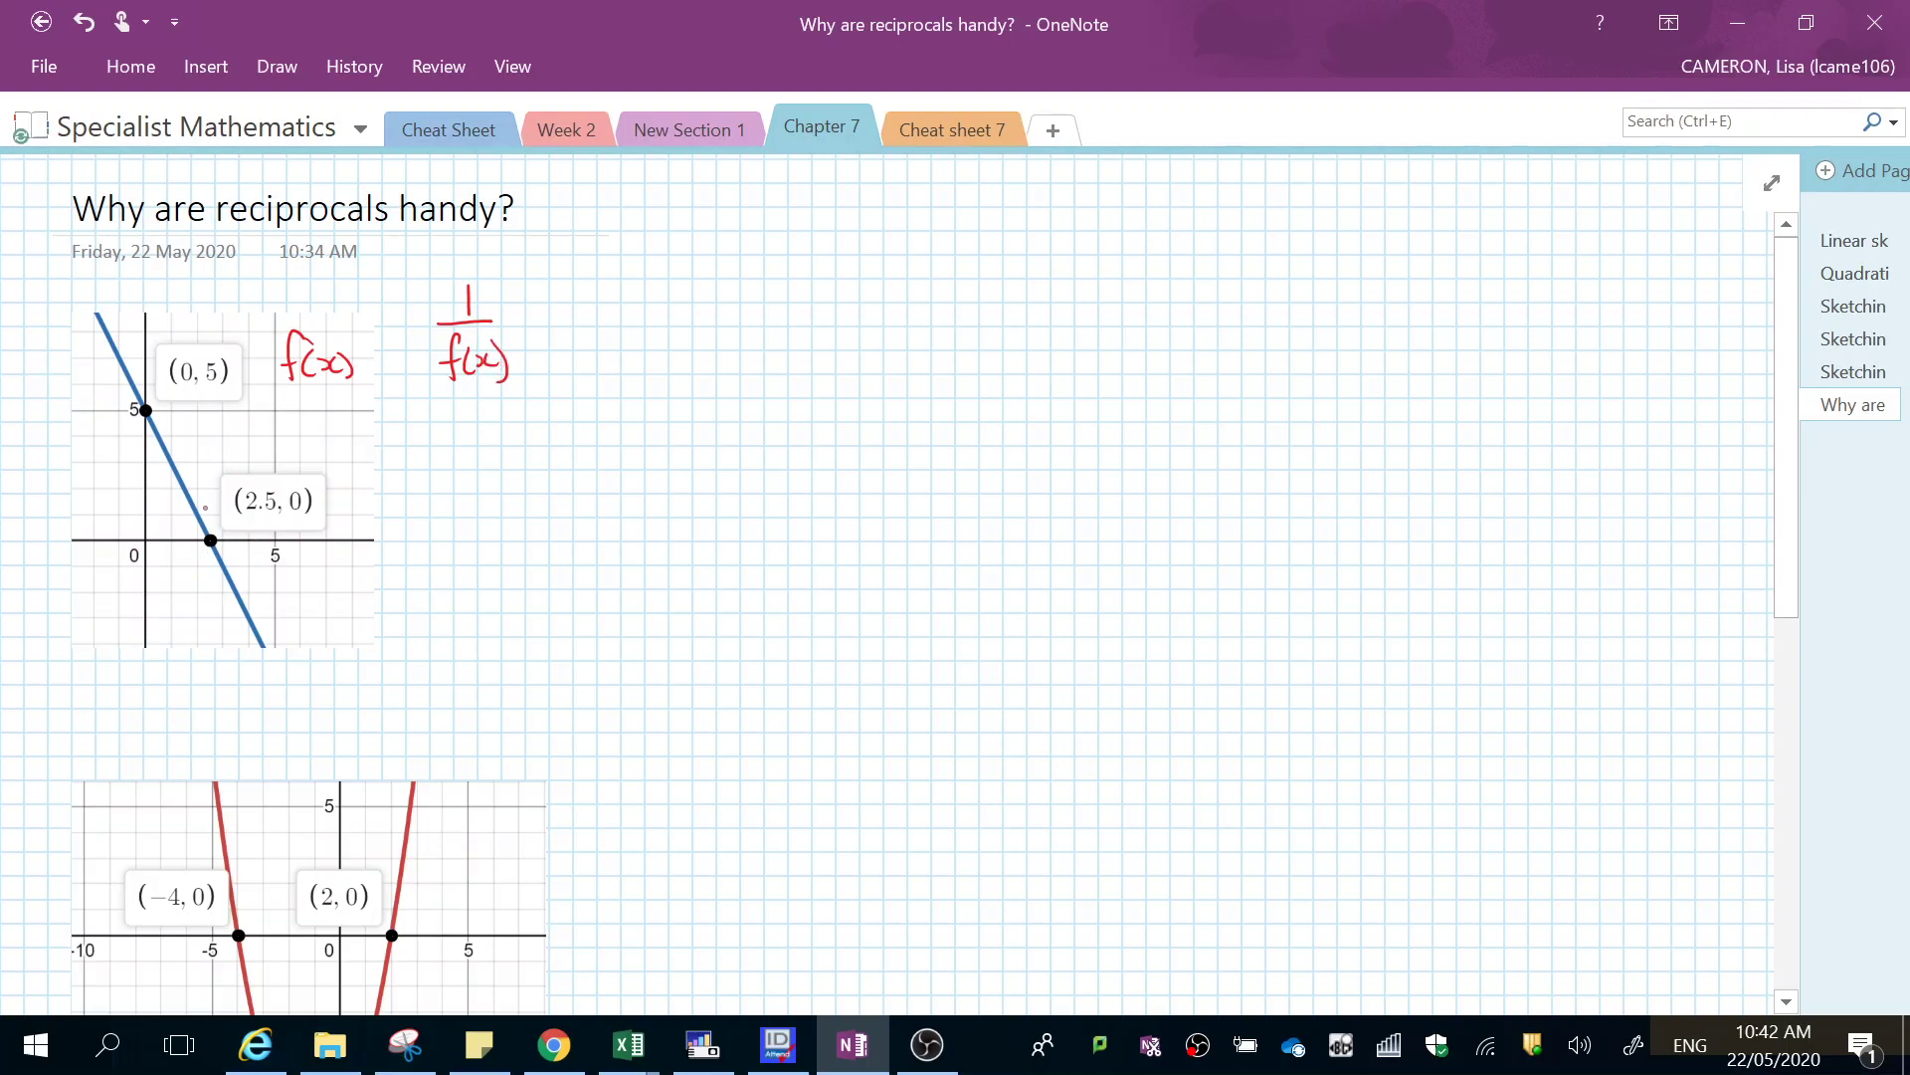
# - Draw dashed red asymptotes at x = 2.5 and along the x-axis, labelled y=0
pyautogui.moveTo(221, 319); pyautogui.dragTo(222, 334)
pyautogui.moveTo(221, 355); pyautogui.dragTo(220, 427)
pyautogui.moveTo(213, 547); pyautogui.dragTo(212, 569)
pyautogui.moveTo(76, 538); pyautogui.dragTo(113, 537)
pyautogui.moveTo(364, 528)
pyautogui.mouseDown()
pyautogui.moveTo(369, 556)
pyautogui.moveTo(393, 529)
pyautogui.mouseUp()
pyautogui.moveTo(382, 535); pyautogui.dragTo(405, 530)
# - Mark 1/5 on the y-axis and sketch both red reciprocal branches on either side of x = 2.5
pyautogui.rightClick(145, 412)
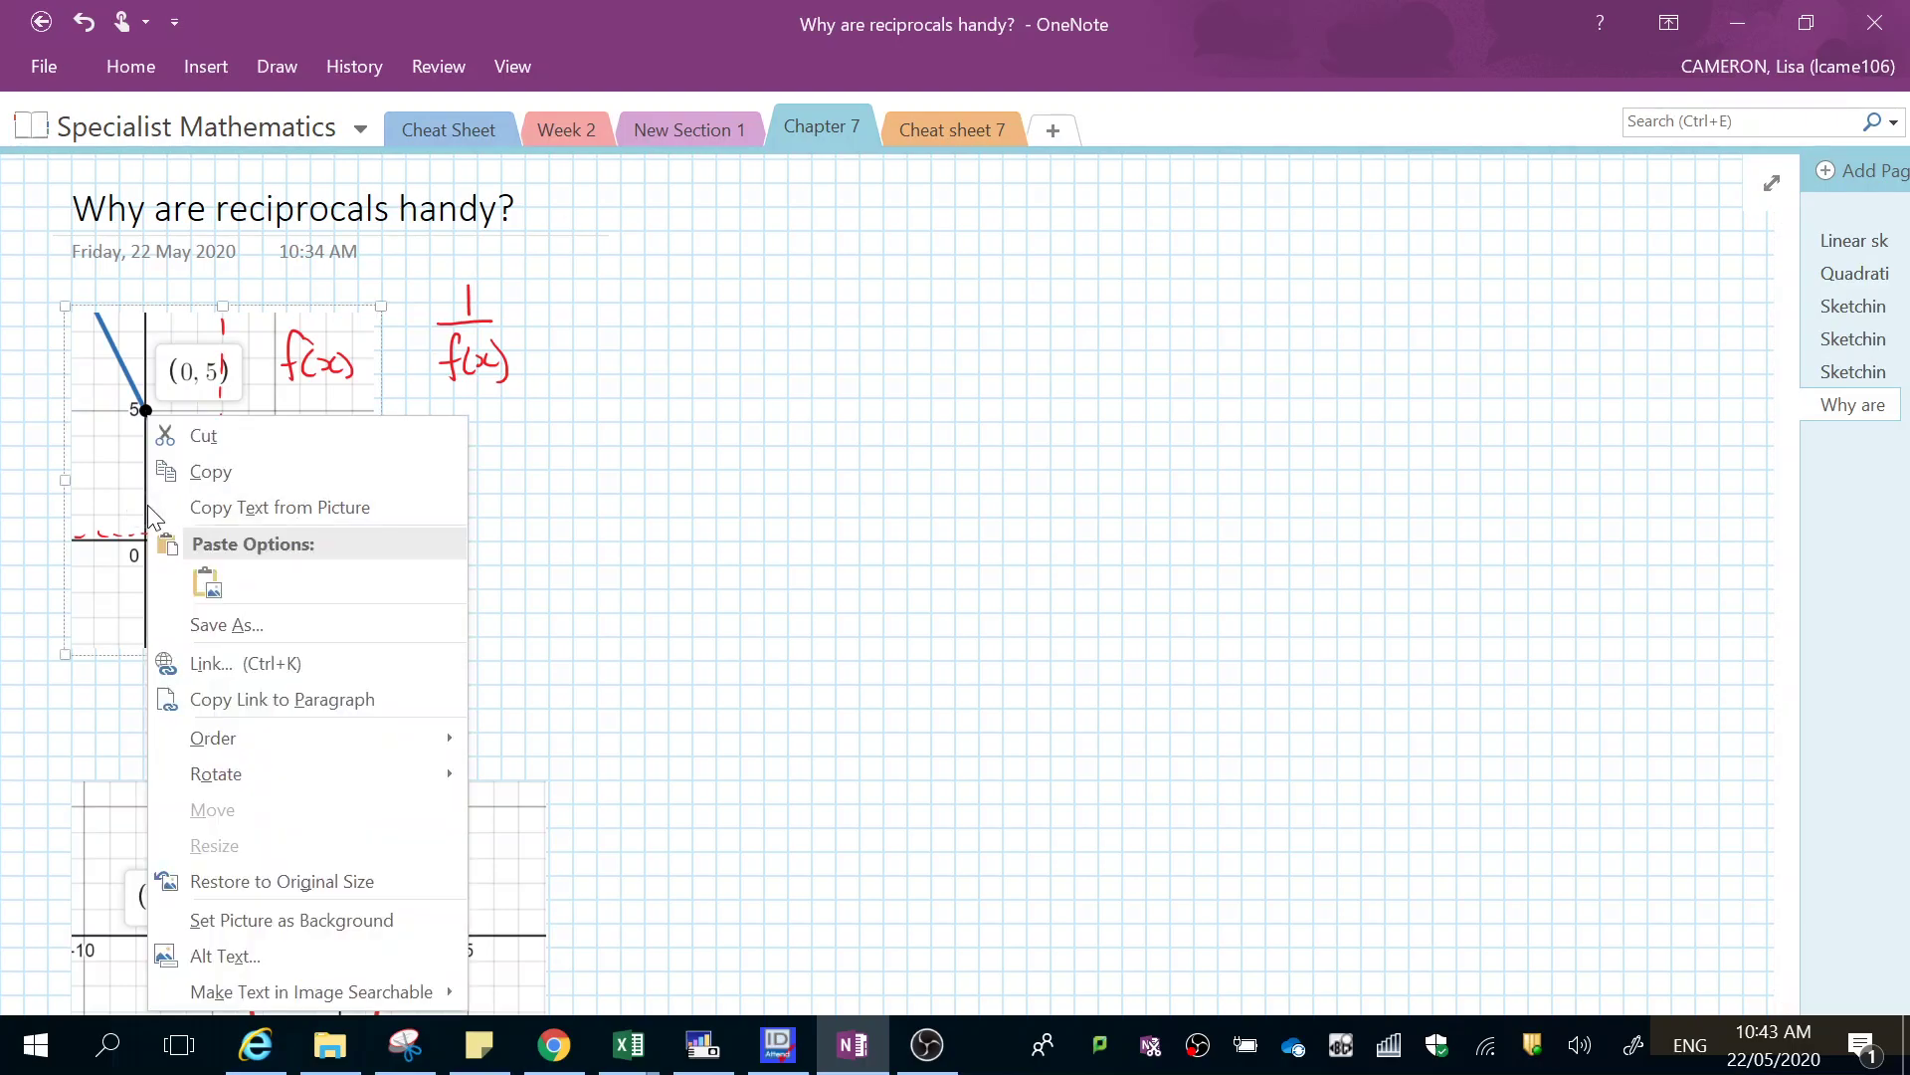
pyautogui.click(222, 479)
pyautogui.moveTo(154, 490); pyautogui.dragTo(155, 503)
pyautogui.moveTo(147, 509)
pyautogui.mouseDown()
pyautogui.moveTo(166, 506)
pyautogui.moveTo(158, 529)
pyautogui.mouseUp()
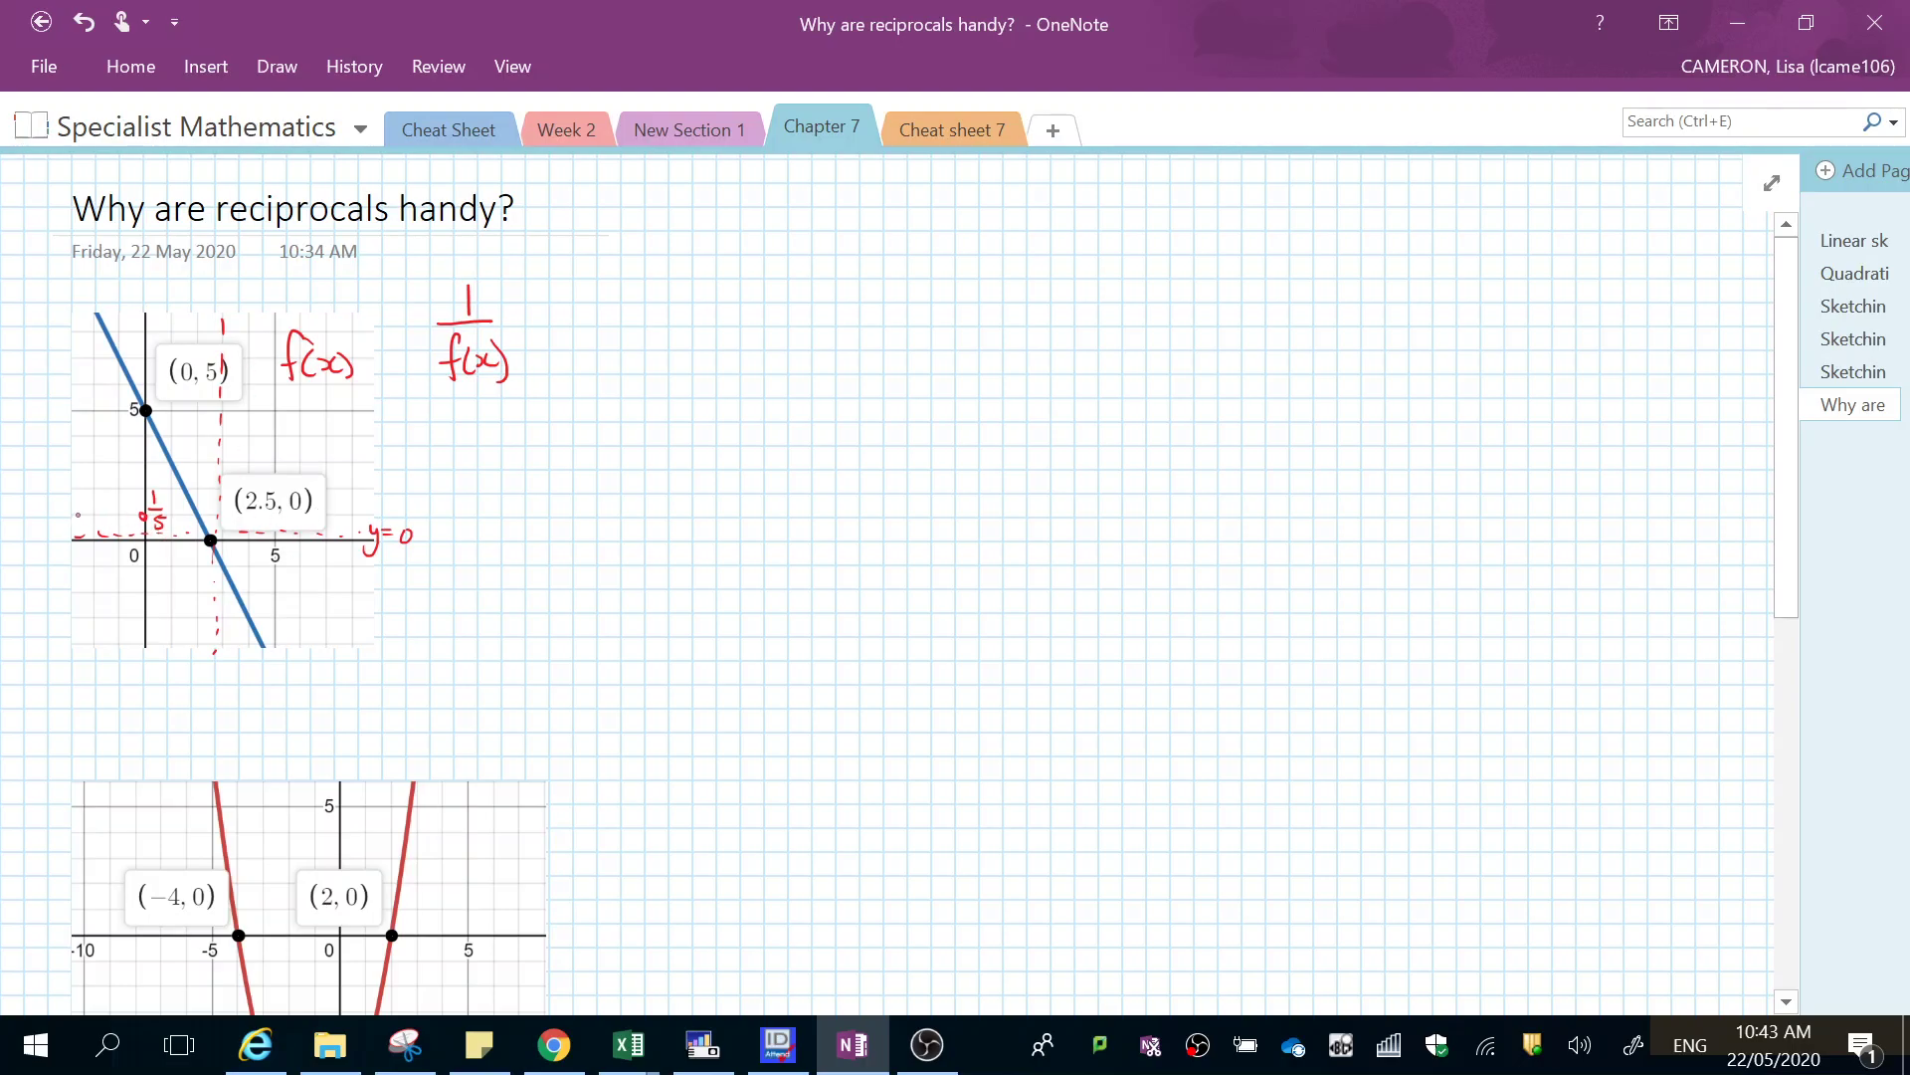
pyautogui.moveTo(77, 514)
pyautogui.mouseDown()
pyautogui.moveTo(155, 509)
pyautogui.moveTo(209, 312)
pyautogui.mouseUp()
pyautogui.moveTo(244, 683)
pyautogui.mouseDown()
pyautogui.moveTo(248, 615)
pyautogui.moveTo(287, 576)
pyautogui.moveTo(393, 567)
pyautogui.mouseUp()
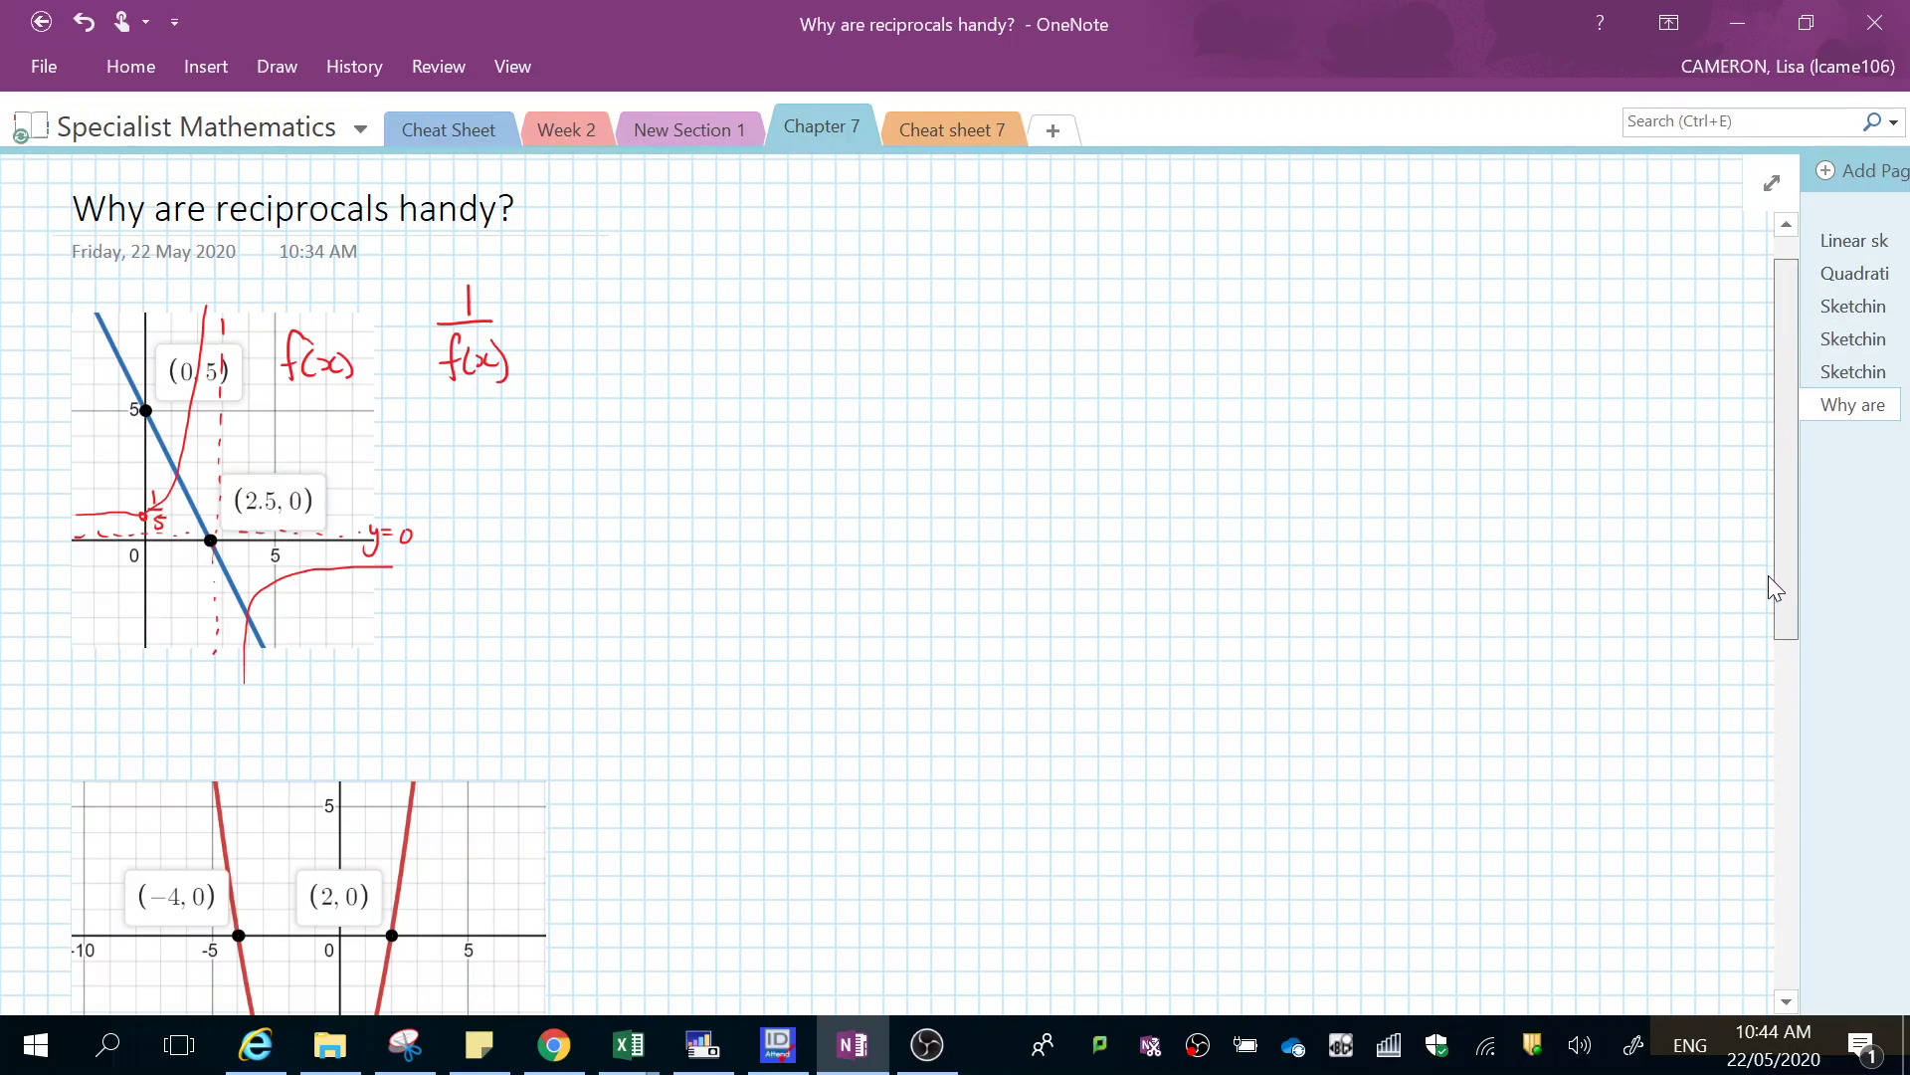
# - Label the parabola f(x) with an arrow pointing at it
pyautogui.scroll(-5, 1782, 588)
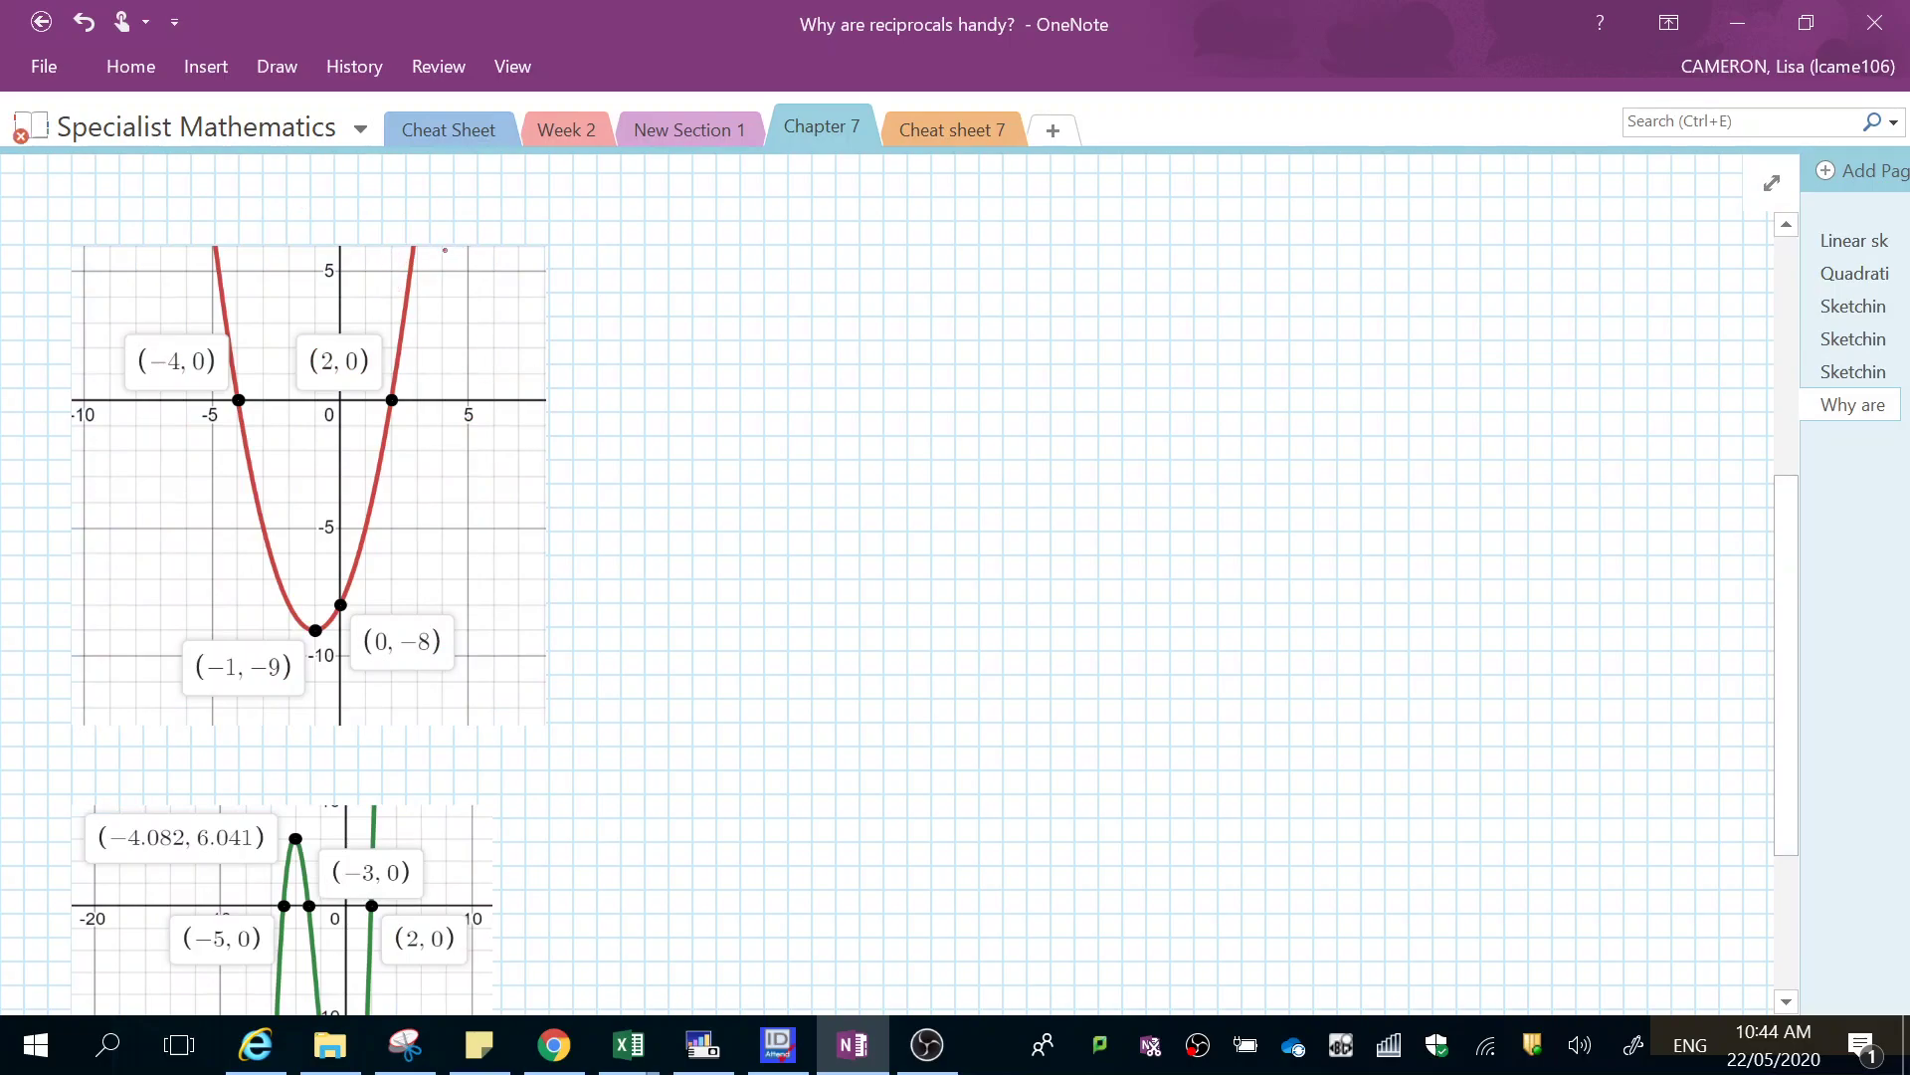
pyautogui.moveTo(445, 250)
pyautogui.mouseDown()
pyautogui.moveTo(488, 243)
pyautogui.moveTo(521, 261)
pyautogui.mouseUp()
pyautogui.moveTo(512, 240); pyautogui.dragTo(575, 247)
pyautogui.moveTo(581, 233); pyautogui.dragTo(577, 271)
# - Switch to blue ink and write 1/f(x) beside the f(x) label
pyautogui.click(283, 65)
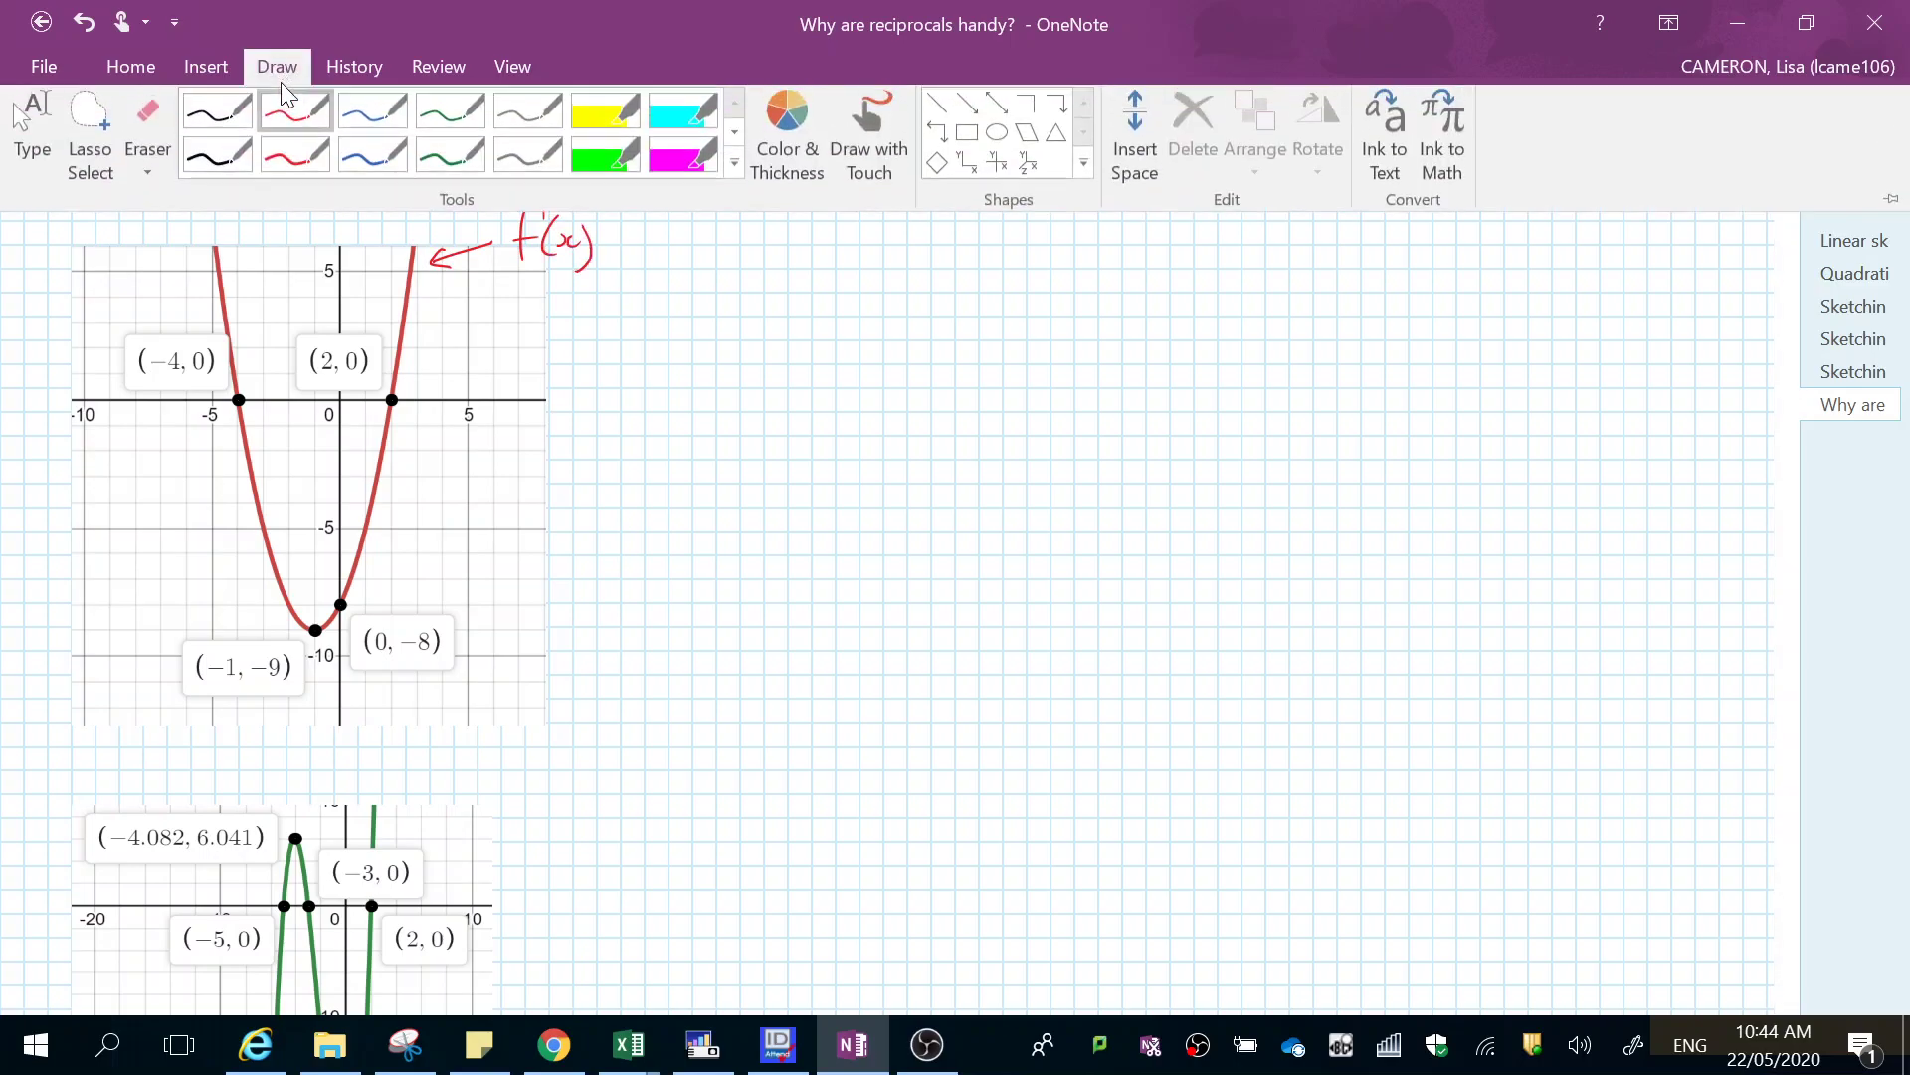
pyautogui.click(374, 165)
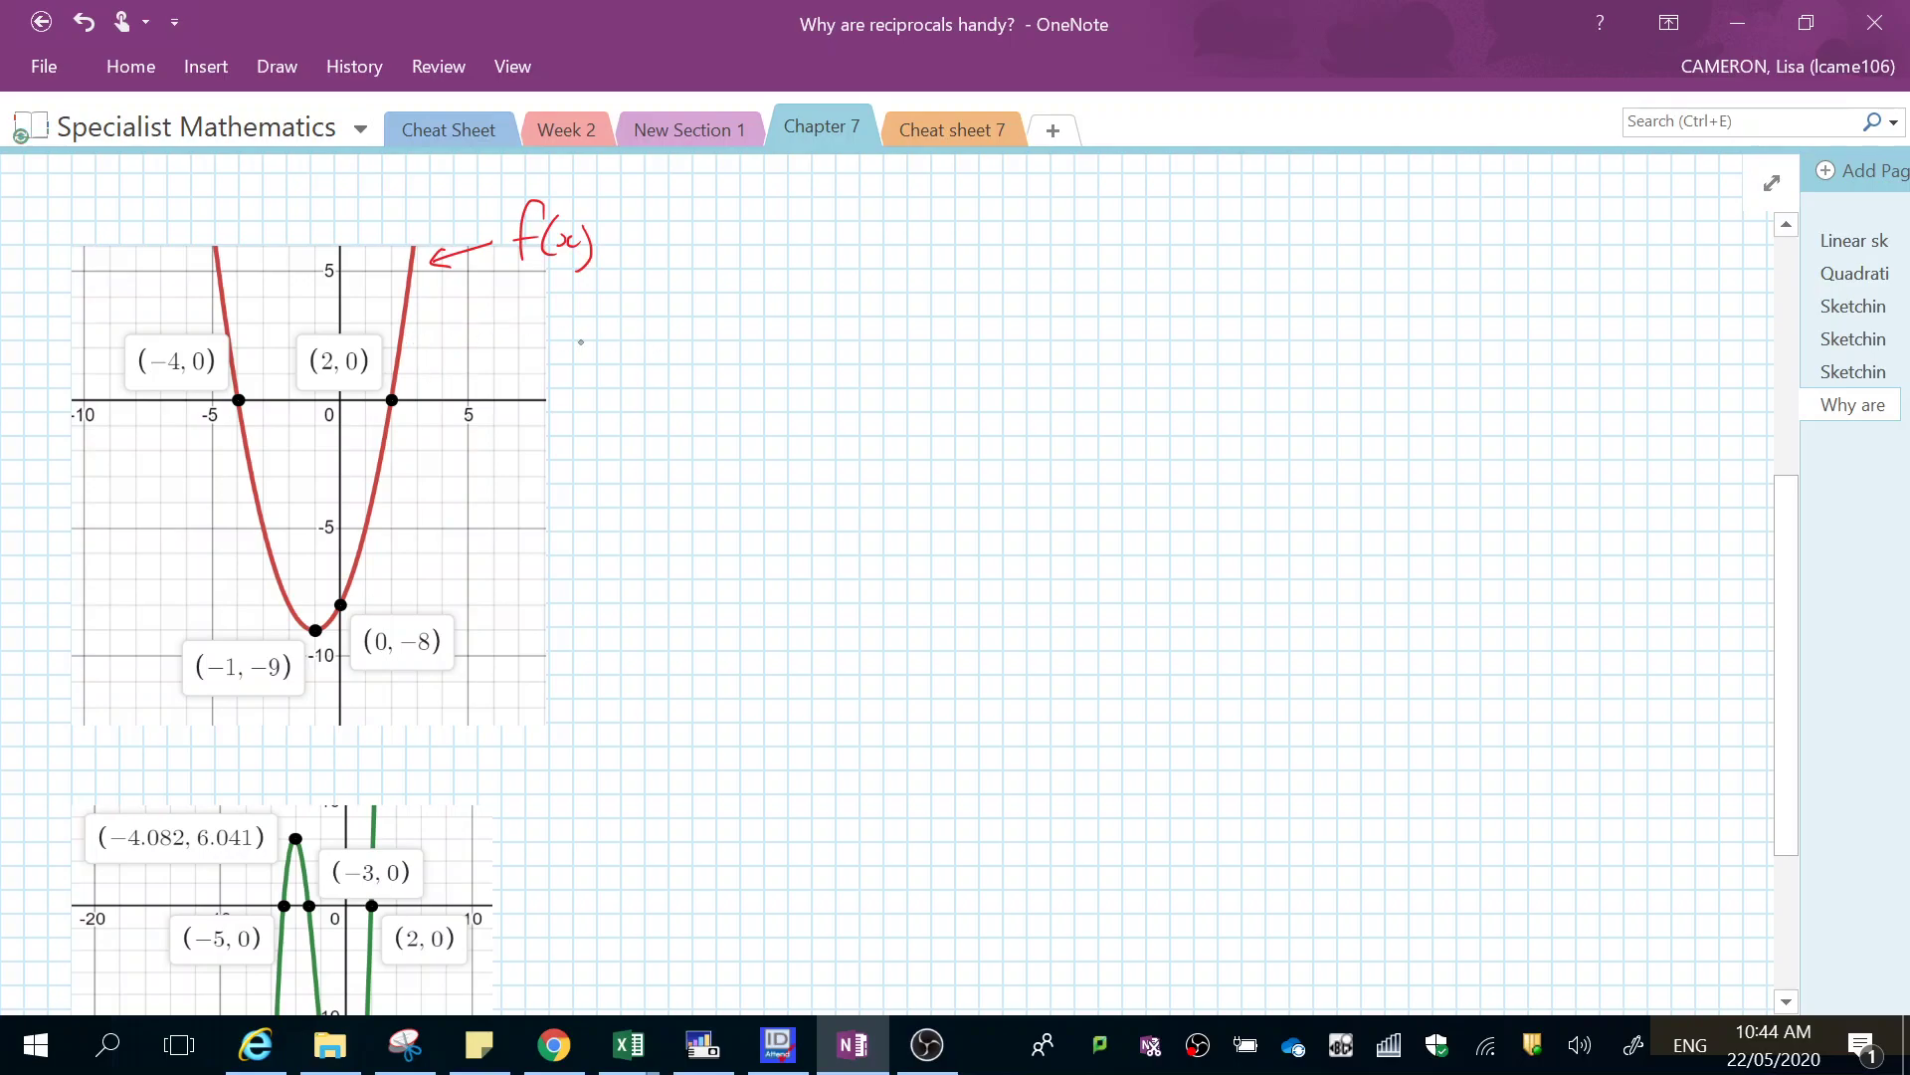
pyautogui.moveTo(603, 298); pyautogui.dragTo(625, 326)
pyautogui.moveTo(603, 346); pyautogui.dragTo(578, 385)
pyautogui.moveTo(575, 365); pyautogui.dragTo(606, 383)
pyautogui.moveTo(617, 360); pyautogui.dragTo(628, 373)
pyautogui.moveTo(642, 348); pyautogui.dragTo(642, 387)
# - Dash blue vertical asymptotes at x = −4 and x = 2
pyautogui.moveTo(237, 426); pyautogui.dragTo(237, 440)
pyautogui.moveTo(237, 444); pyautogui.dragTo(236, 529)
pyautogui.moveTo(236, 558); pyautogui.dragTo(236, 577)
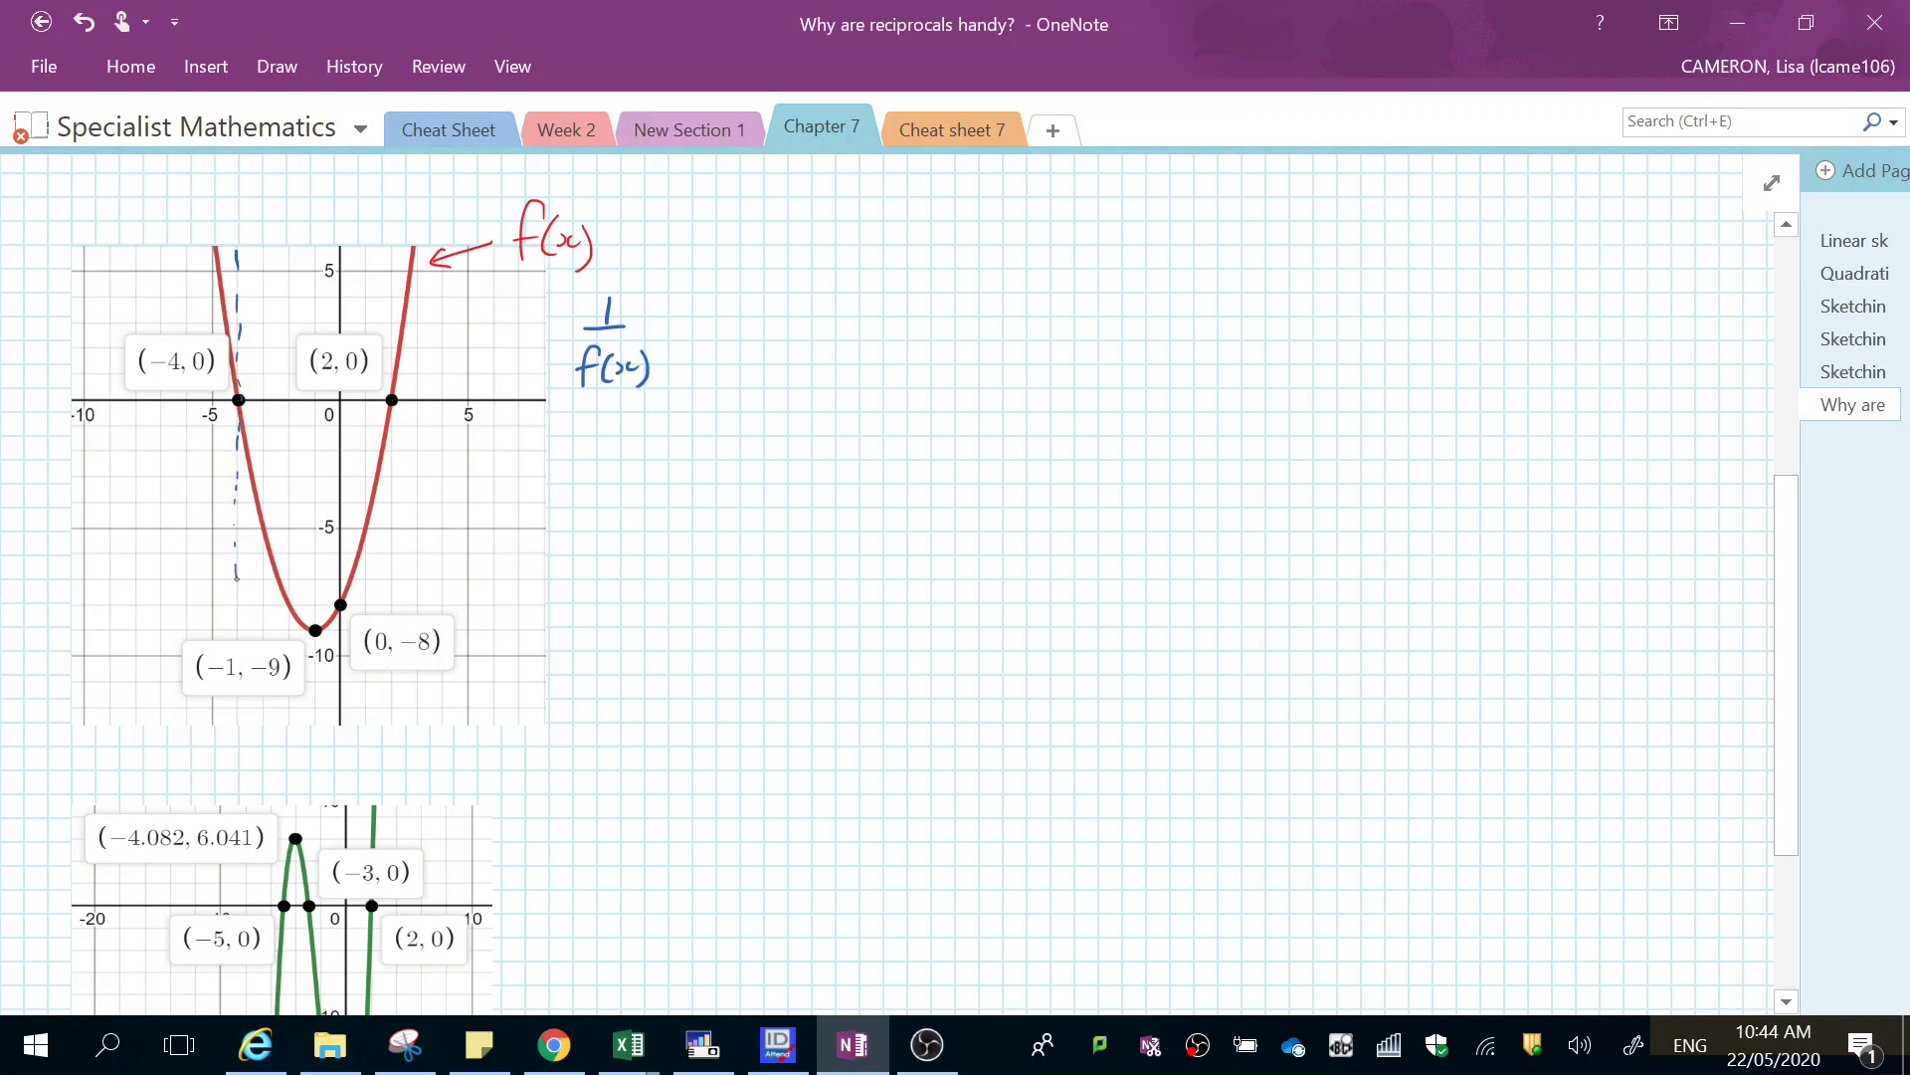
pyautogui.moveTo(380, 260); pyautogui.dragTo(380, 272)
# - Mark the reciprocal values −1/9 at the vertex and −1/8 at the y-intercept
pyautogui.moveTo(209, 681); pyautogui.dragTo(230, 682)
pyautogui.moveTo(411, 656); pyautogui.dragTo(432, 658)
pyautogui.moveTo(261, 646); pyautogui.dragTo(269, 643)
pyautogui.moveTo(425, 600); pyautogui.dragTo(424, 618)
pyautogui.moveTo(316, 397); pyautogui.dragTo(316, 412)
# - Mark the reciprocal's y-intercept and dash the blue horizontal asymptote along the x-axis
pyautogui.rightClick(316, 408)
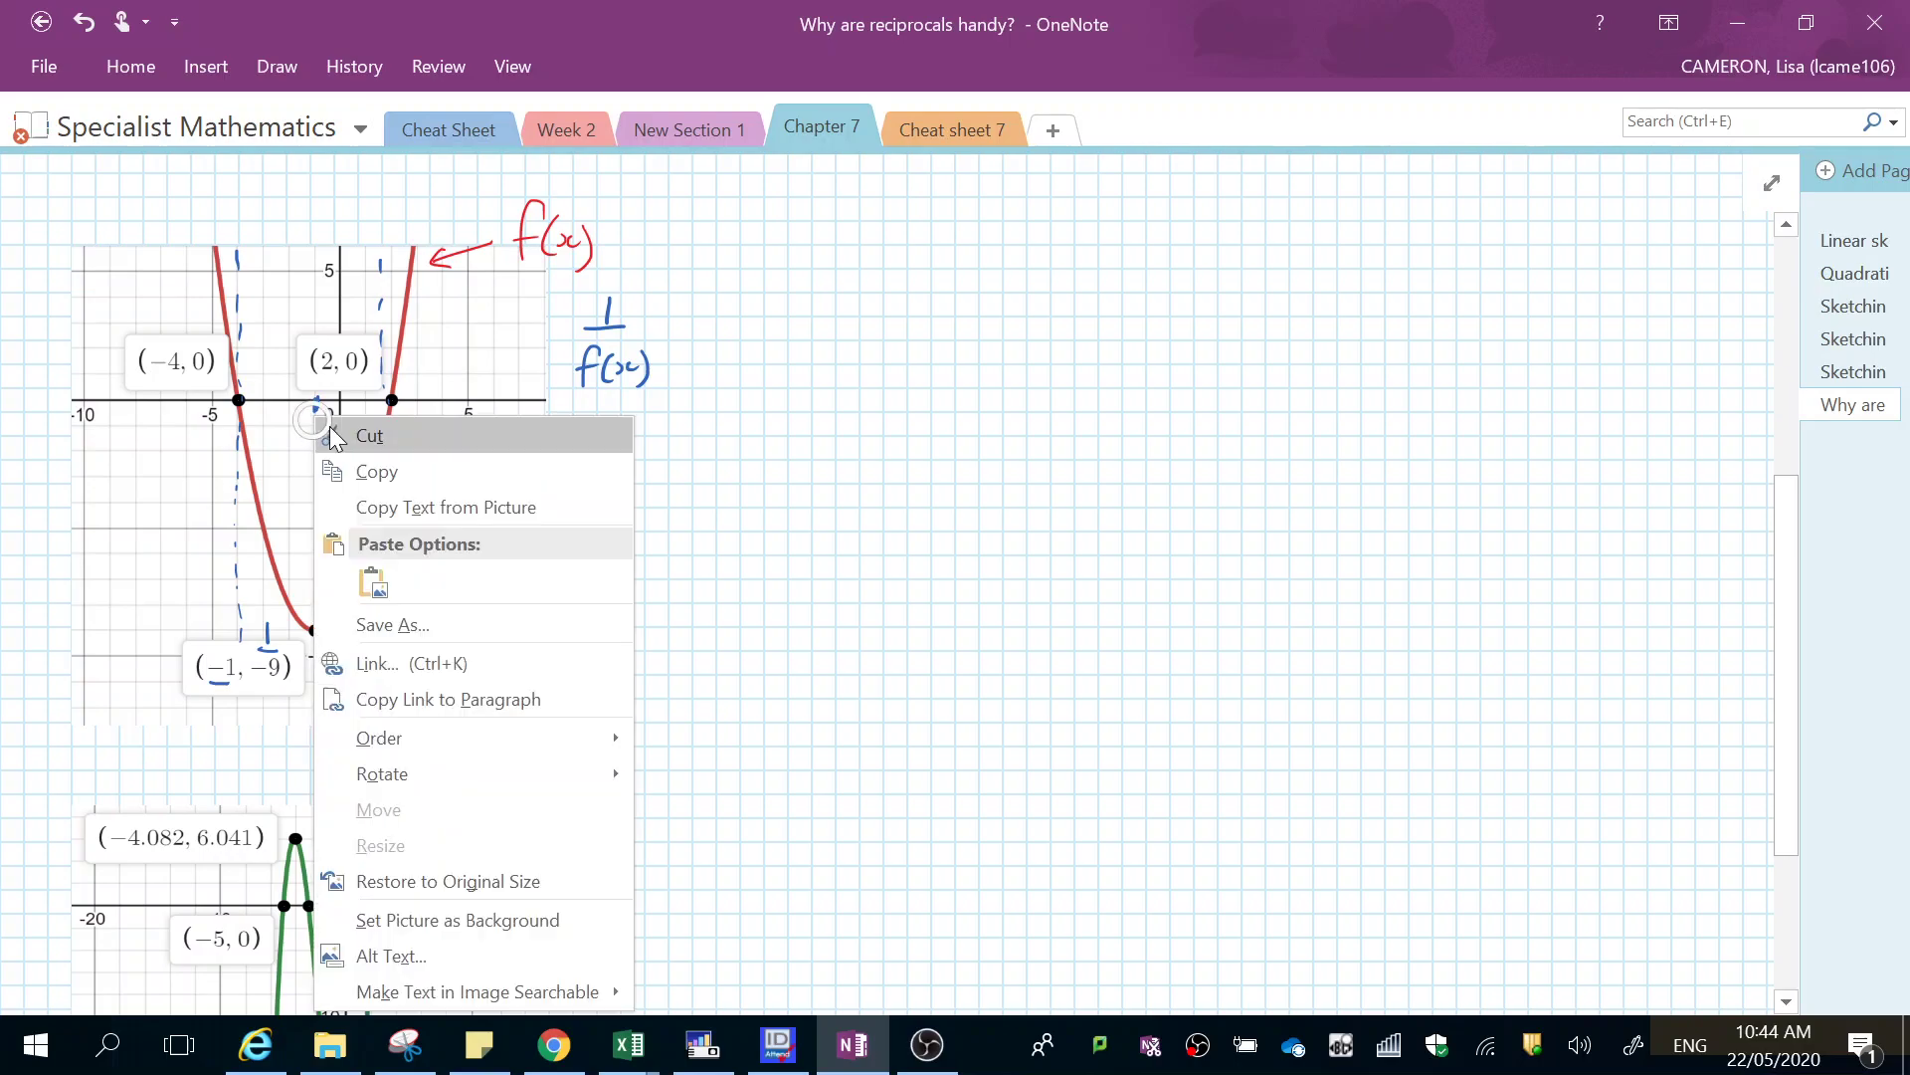
pyautogui.click(308, 484)
pyautogui.click(314, 420)
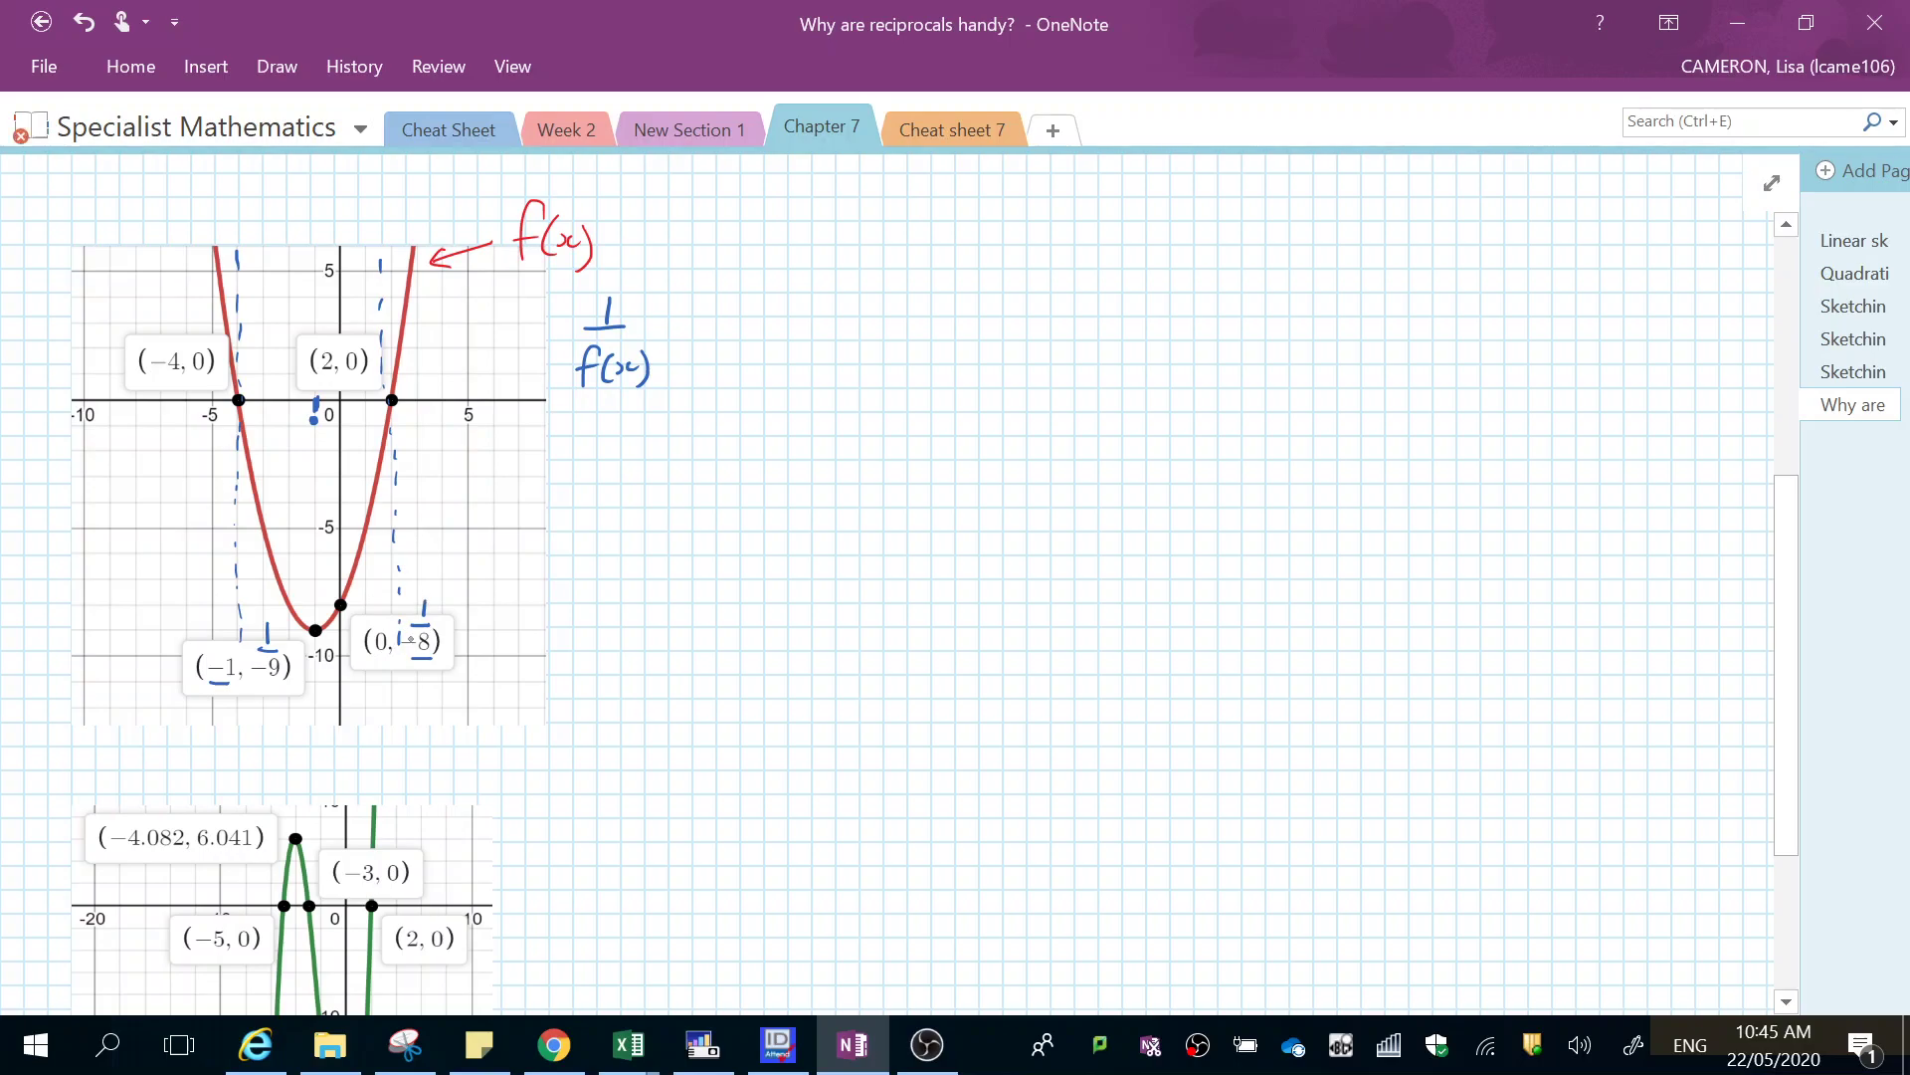
pyautogui.moveTo(337, 416); pyautogui.dragTo(337, 429)
pyautogui.moveTo(84, 399); pyautogui.dragTo(107, 398)
pyautogui.moveTo(142, 397); pyautogui.dragTo(200, 393)
pyautogui.moveTo(209, 393); pyautogui.dragTo(235, 394)
pyautogui.moveTo(484, 397); pyautogui.dragTo(505, 396)
# - Sketch the downward middle arch and both outer branches approaching y = 0
pyautogui.moveTo(250, 629)
pyautogui.mouseDown()
pyautogui.moveTo(254, 471)
pyautogui.moveTo(325, 413)
pyautogui.moveTo(368, 474)
pyautogui.moveTo(370, 636)
pyautogui.mouseUp()
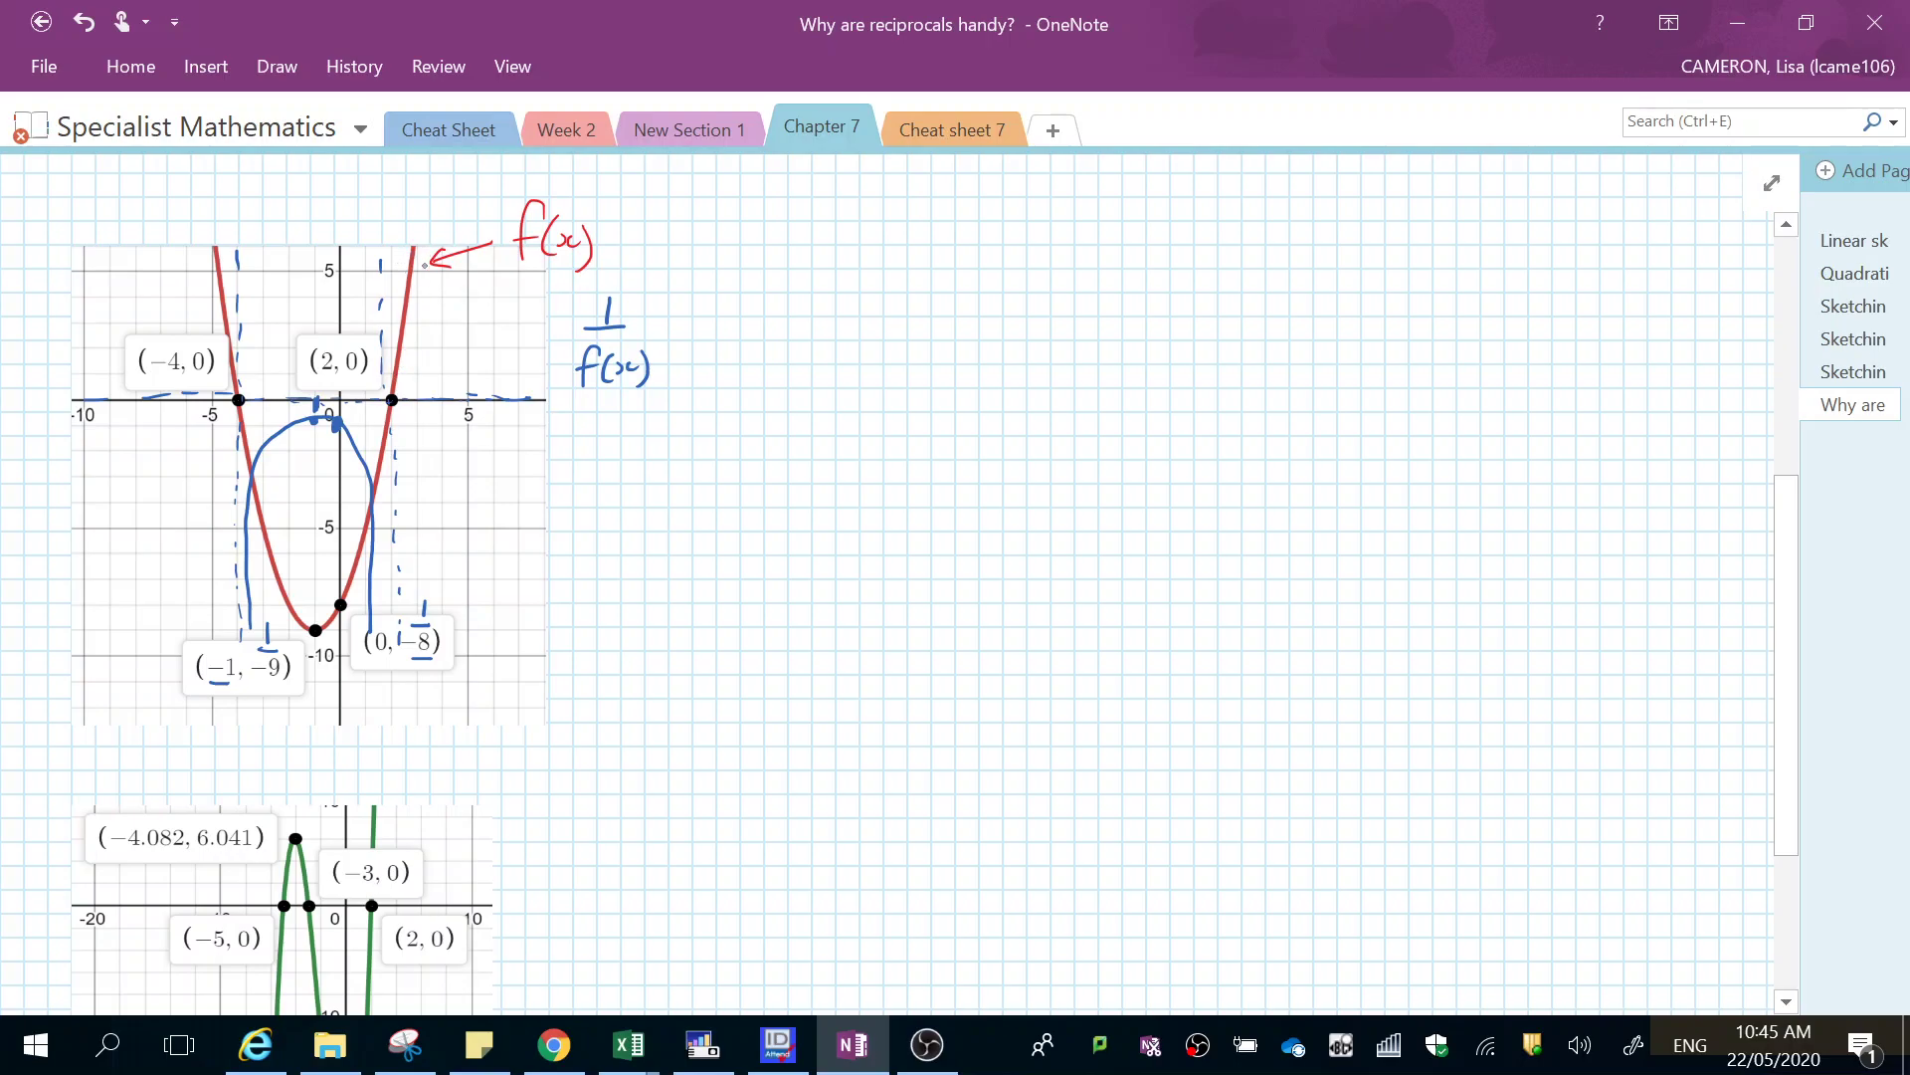
pyautogui.moveTo(409, 244)
pyautogui.mouseDown()
pyautogui.moveTo(407, 339)
pyautogui.moveTo(447, 368)
pyautogui.moveTo(527, 357)
pyautogui.mouseUp()
pyautogui.moveTo(217, 243)
pyautogui.mouseDown()
pyautogui.moveTo(207, 324)
pyautogui.moveTo(92, 388)
pyautogui.mouseUp()
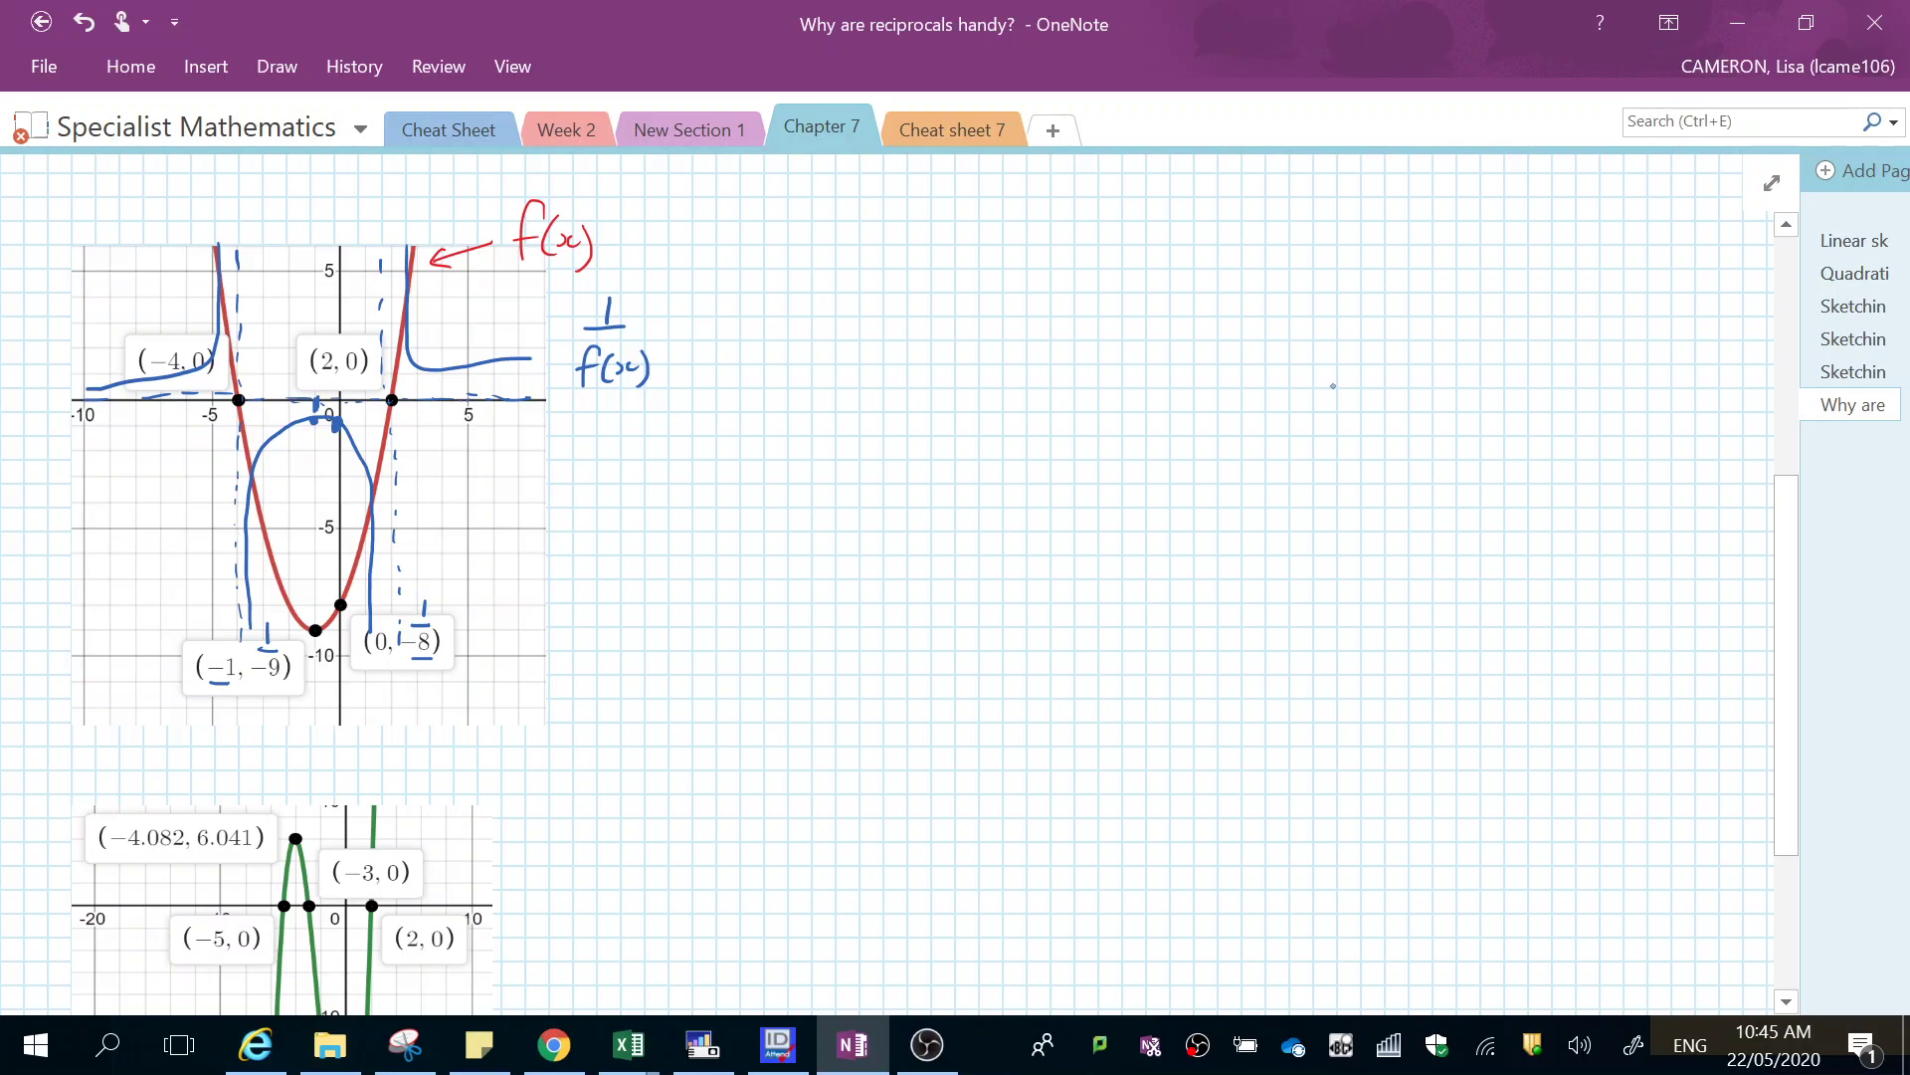
pyautogui.moveTo(1787, 537); pyautogui.dragTo(1779, 717)
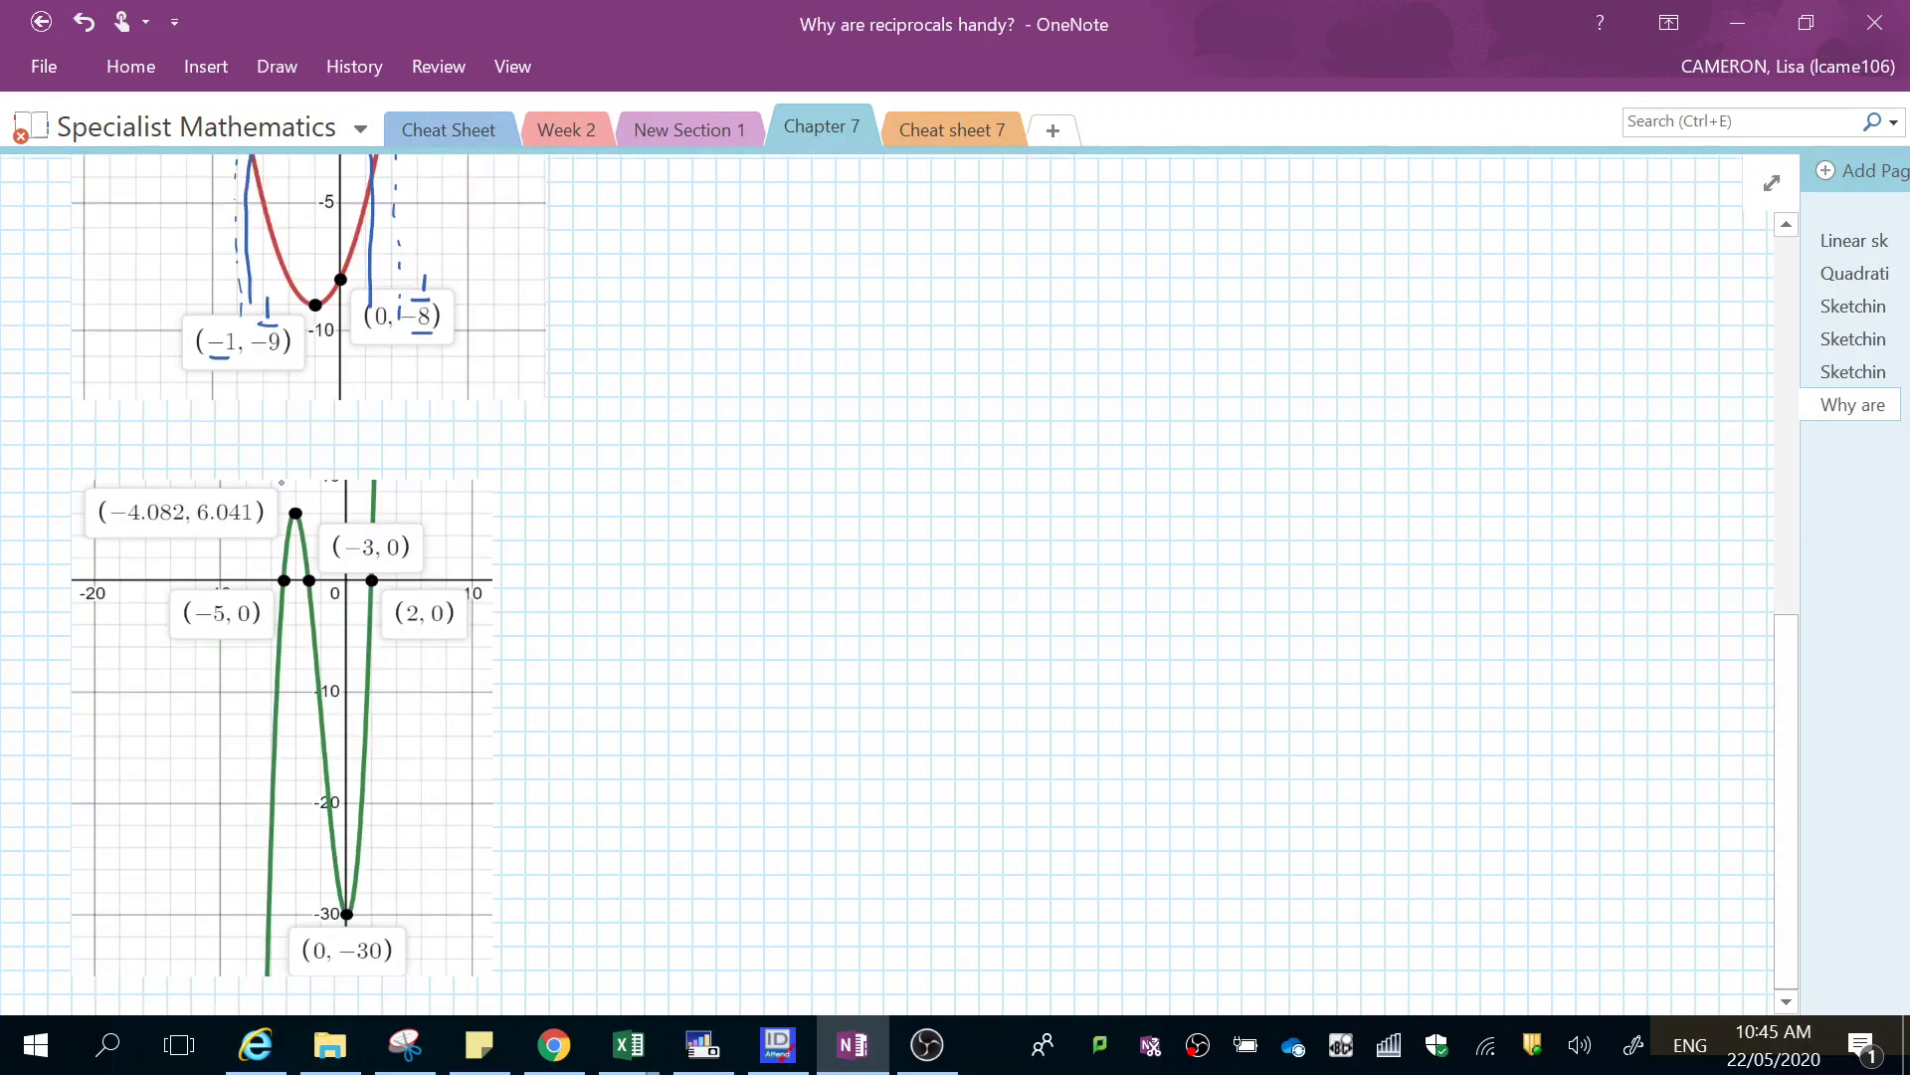
# - Dash blue vertical asymptotes at x = −5 and x = −3 on the cubic
pyautogui.moveTo(281, 473); pyautogui.dragTo(290, 710)
pyautogui.moveTo(289, 719); pyautogui.dragTo(290, 860)
pyautogui.moveTo(290, 872); pyautogui.dragTo(290, 893)
pyautogui.moveTo(313, 483); pyautogui.dragTo(314, 544)
pyautogui.moveTo(314, 552); pyautogui.dragTo(316, 597)
pyautogui.moveTo(323, 759); pyautogui.dragTo(320, 779)
pyautogui.moveTo(320, 794); pyautogui.dragTo(319, 848)
pyautogui.moveTo(318, 857); pyautogui.dragTo(318, 890)
# - Dash a blue asymptote at x = 2 and another along the x-axis
pyautogui.moveTo(375, 567); pyautogui.dragTo(378, 702)
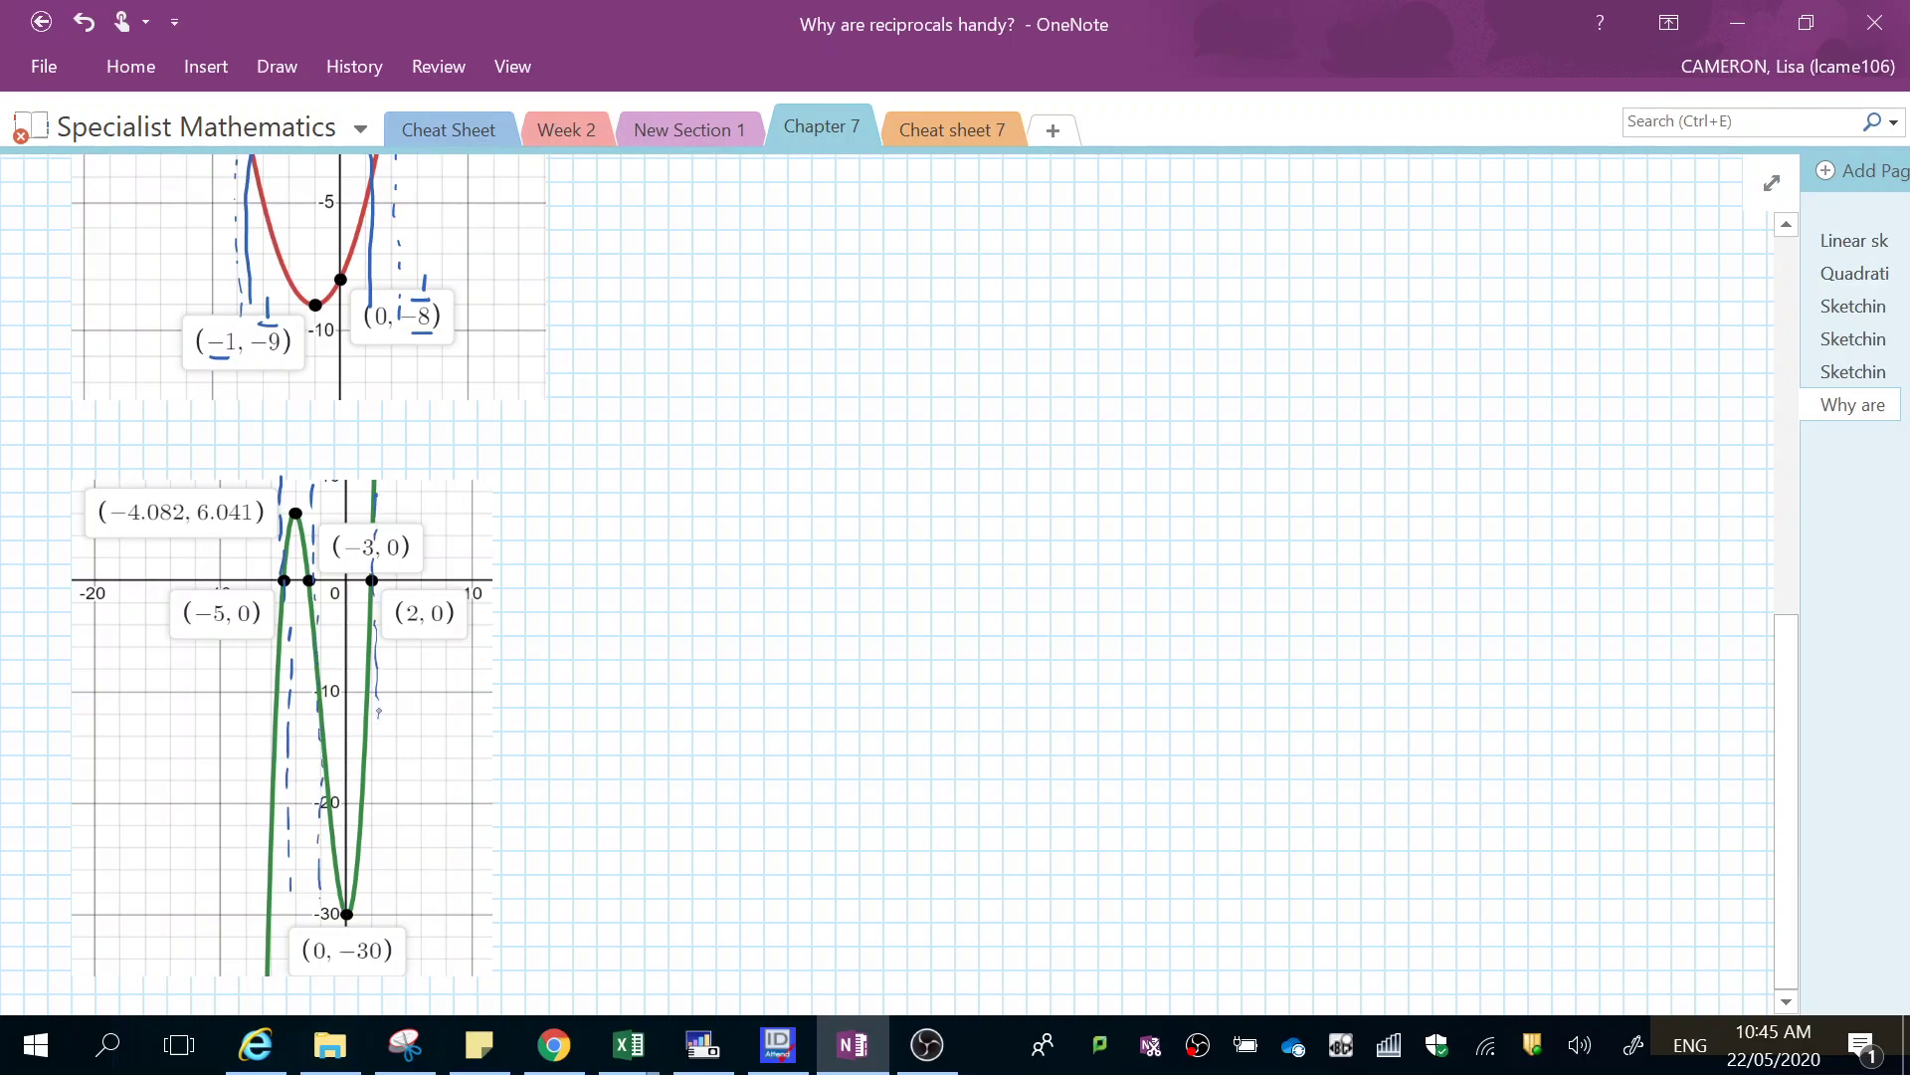
pyautogui.moveTo(384, 844); pyautogui.dragTo(384, 863)
pyautogui.moveTo(385, 873); pyautogui.dragTo(387, 899)
pyautogui.moveTo(389, 907); pyautogui.dragTo(390, 923)
pyautogui.moveTo(161, 575); pyautogui.dragTo(189, 575)
pyautogui.moveTo(209, 575); pyautogui.dragTo(510, 576)
# - Mark reciprocal values, including 1/6.041 at the peak and 1/−30 at the y-intercept
pyautogui.moveTo(112, 531); pyautogui.dragTo(172, 527)
pyautogui.moveTo(224, 446)
pyautogui.mouseDown()
pyautogui.moveTo(225, 485)
pyautogui.moveTo(255, 494)
pyautogui.mouseUp()
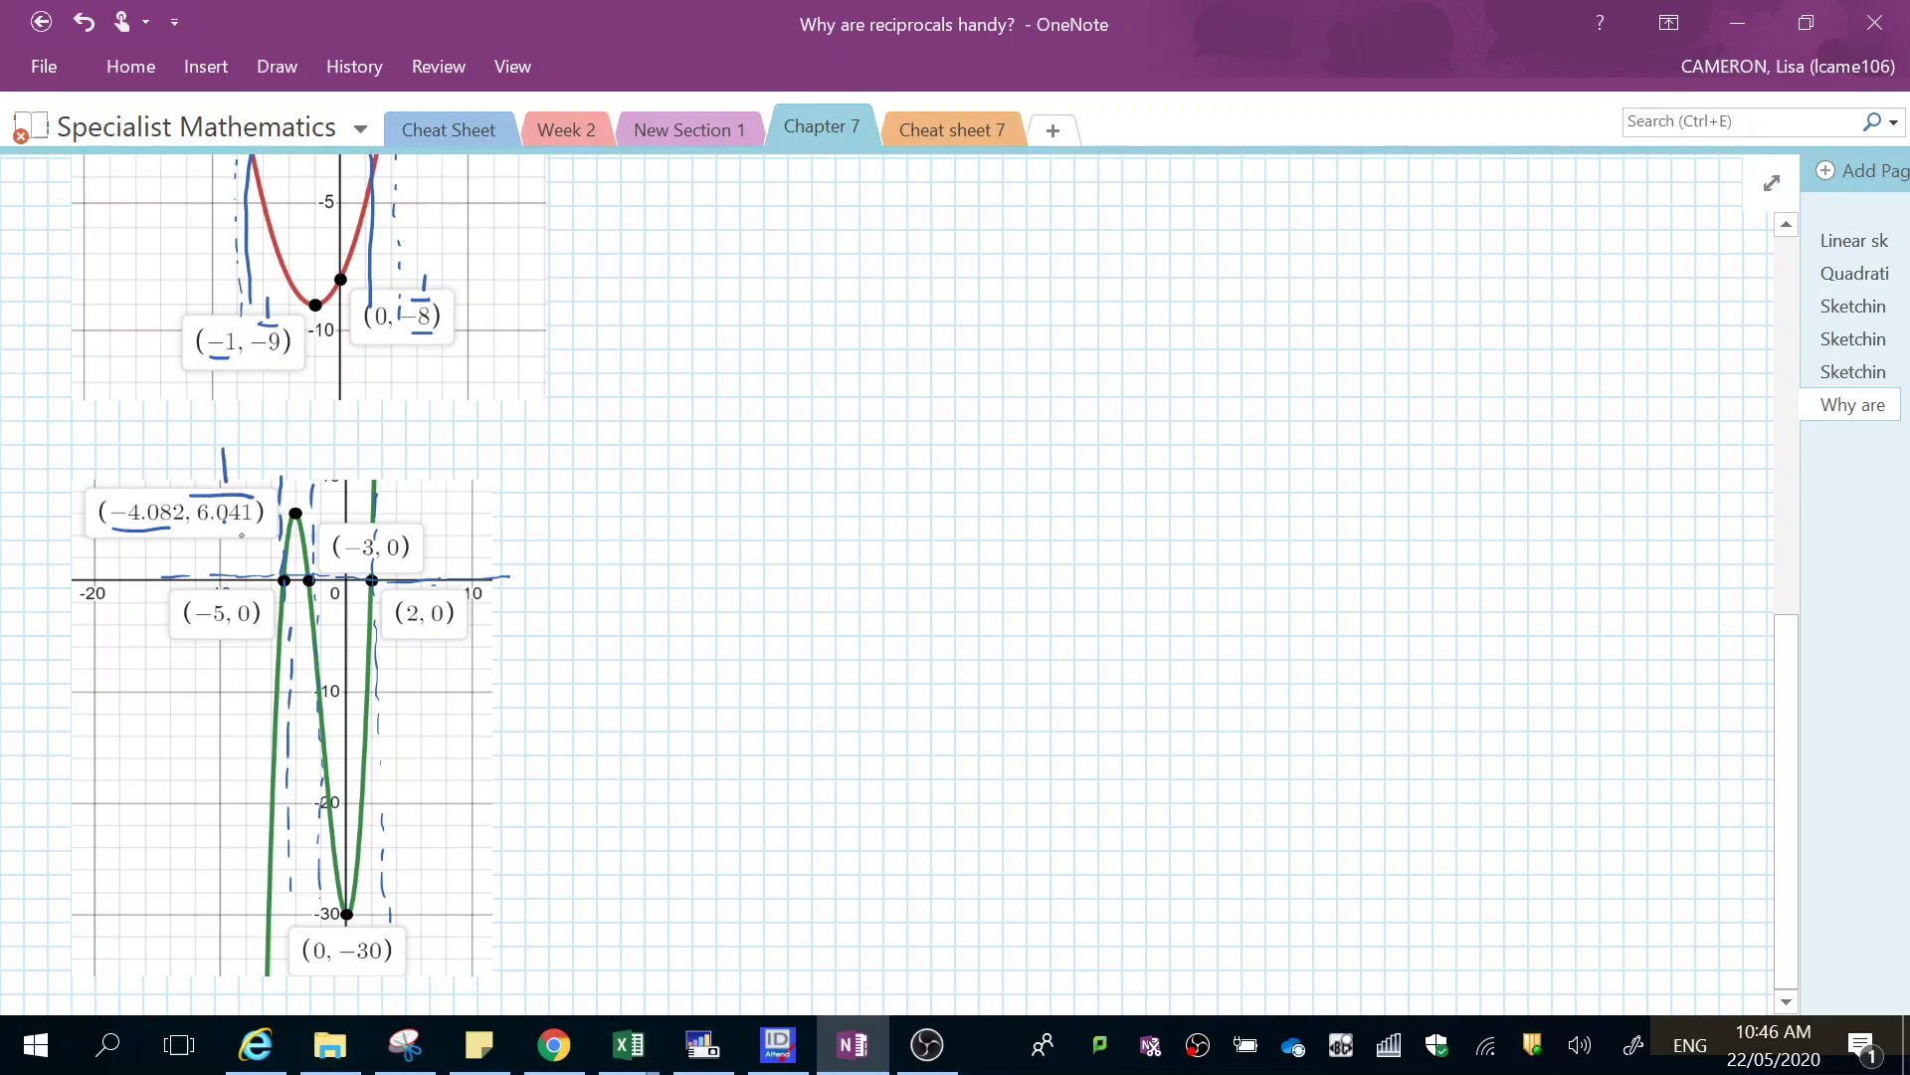
pyautogui.moveTo(299, 560); pyautogui.dragTo(295, 573)
pyautogui.moveTo(399, 504); pyautogui.dragTo(413, 527)
pyautogui.moveTo(345, 966)
pyautogui.mouseDown()
pyautogui.moveTo(386, 971)
pyautogui.moveTo(368, 921)
pyautogui.moveTo(390, 922)
pyautogui.mouseUp()
pyautogui.moveTo(348, 609); pyautogui.dragTo(350, 597)
# - Sketch the reciprocal's middle, right, inner and left branches along the asymptotes
pyautogui.moveTo(345, 600); pyautogui.dragTo(339, 915)
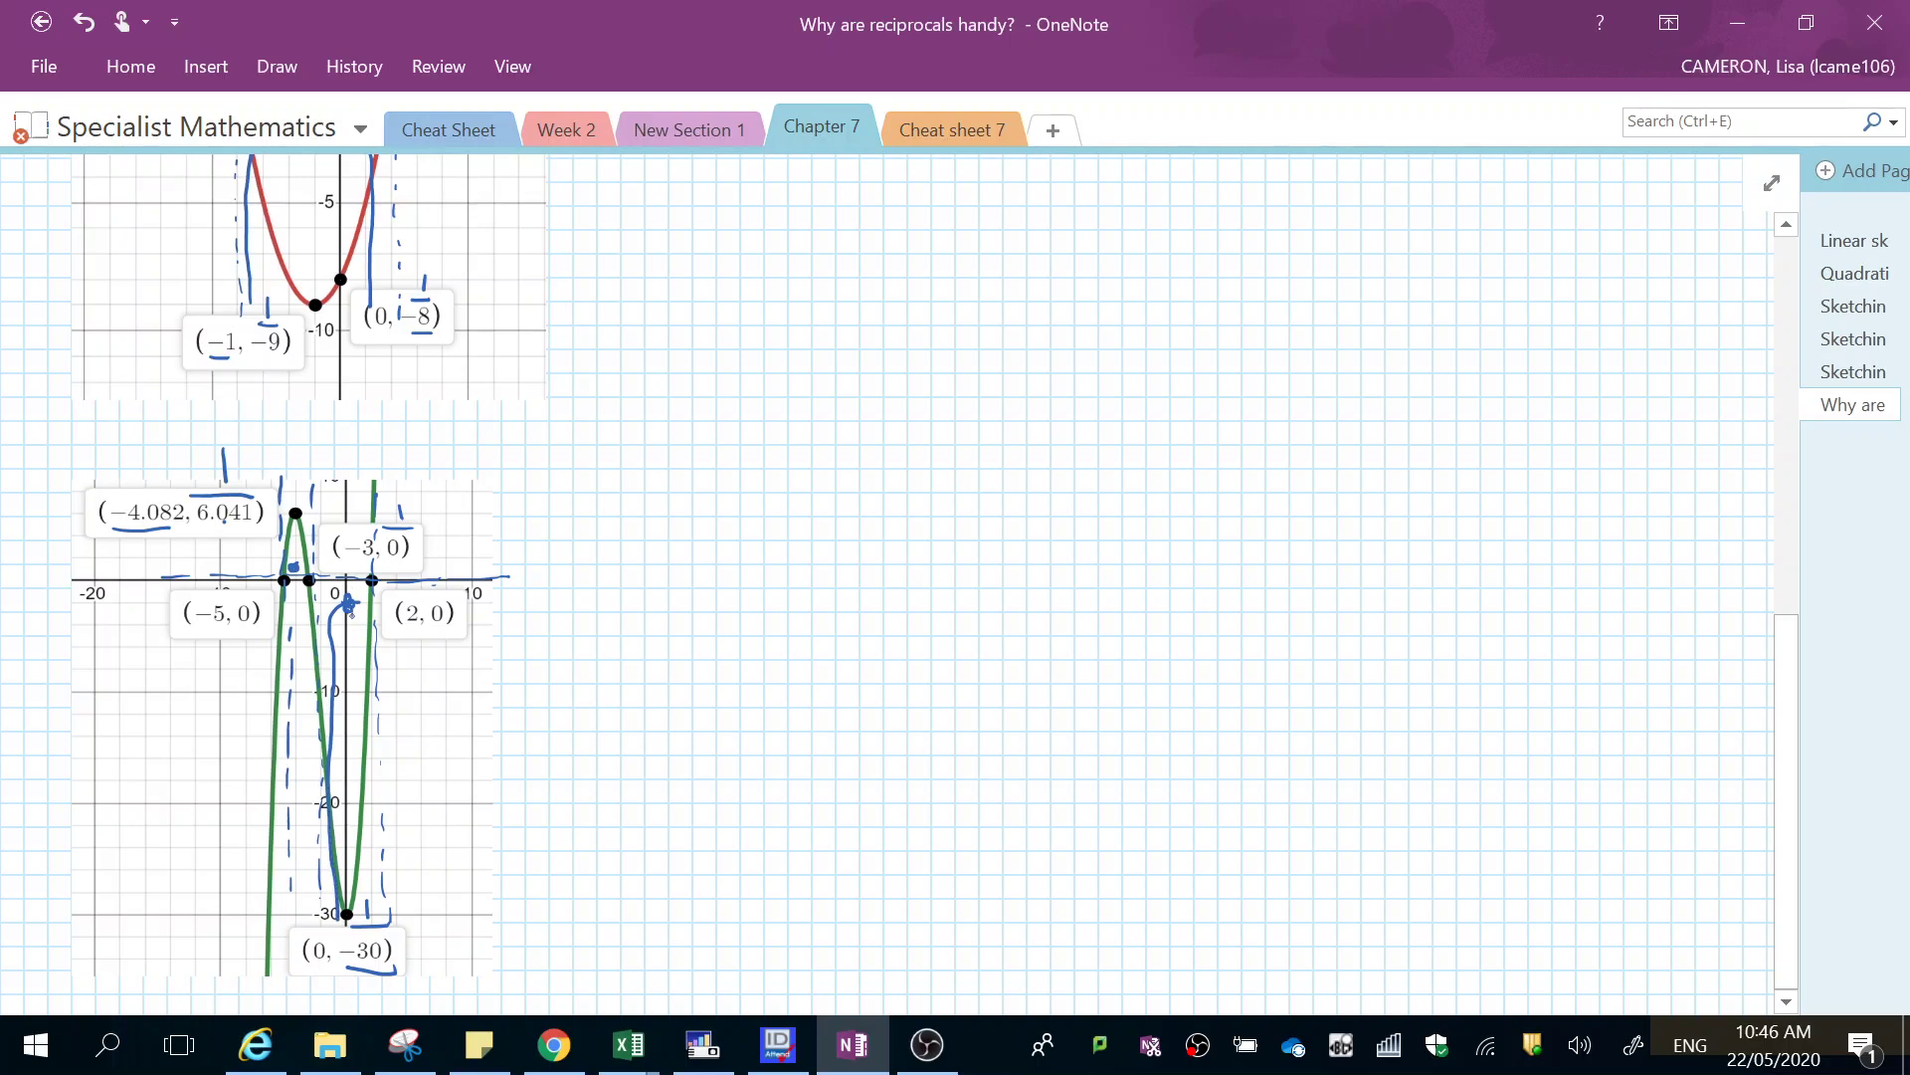
pyautogui.moveTo(350, 601); pyautogui.dragTo(378, 900)
pyautogui.moveTo(388, 481)
pyautogui.mouseDown()
pyautogui.moveTo(420, 562)
pyautogui.moveTo(488, 548)
pyautogui.mouseUp()
pyautogui.moveTo(289, 495)
pyautogui.mouseDown()
pyautogui.moveTo(297, 547)
pyautogui.moveTo(302, 486)
pyautogui.mouseUp()
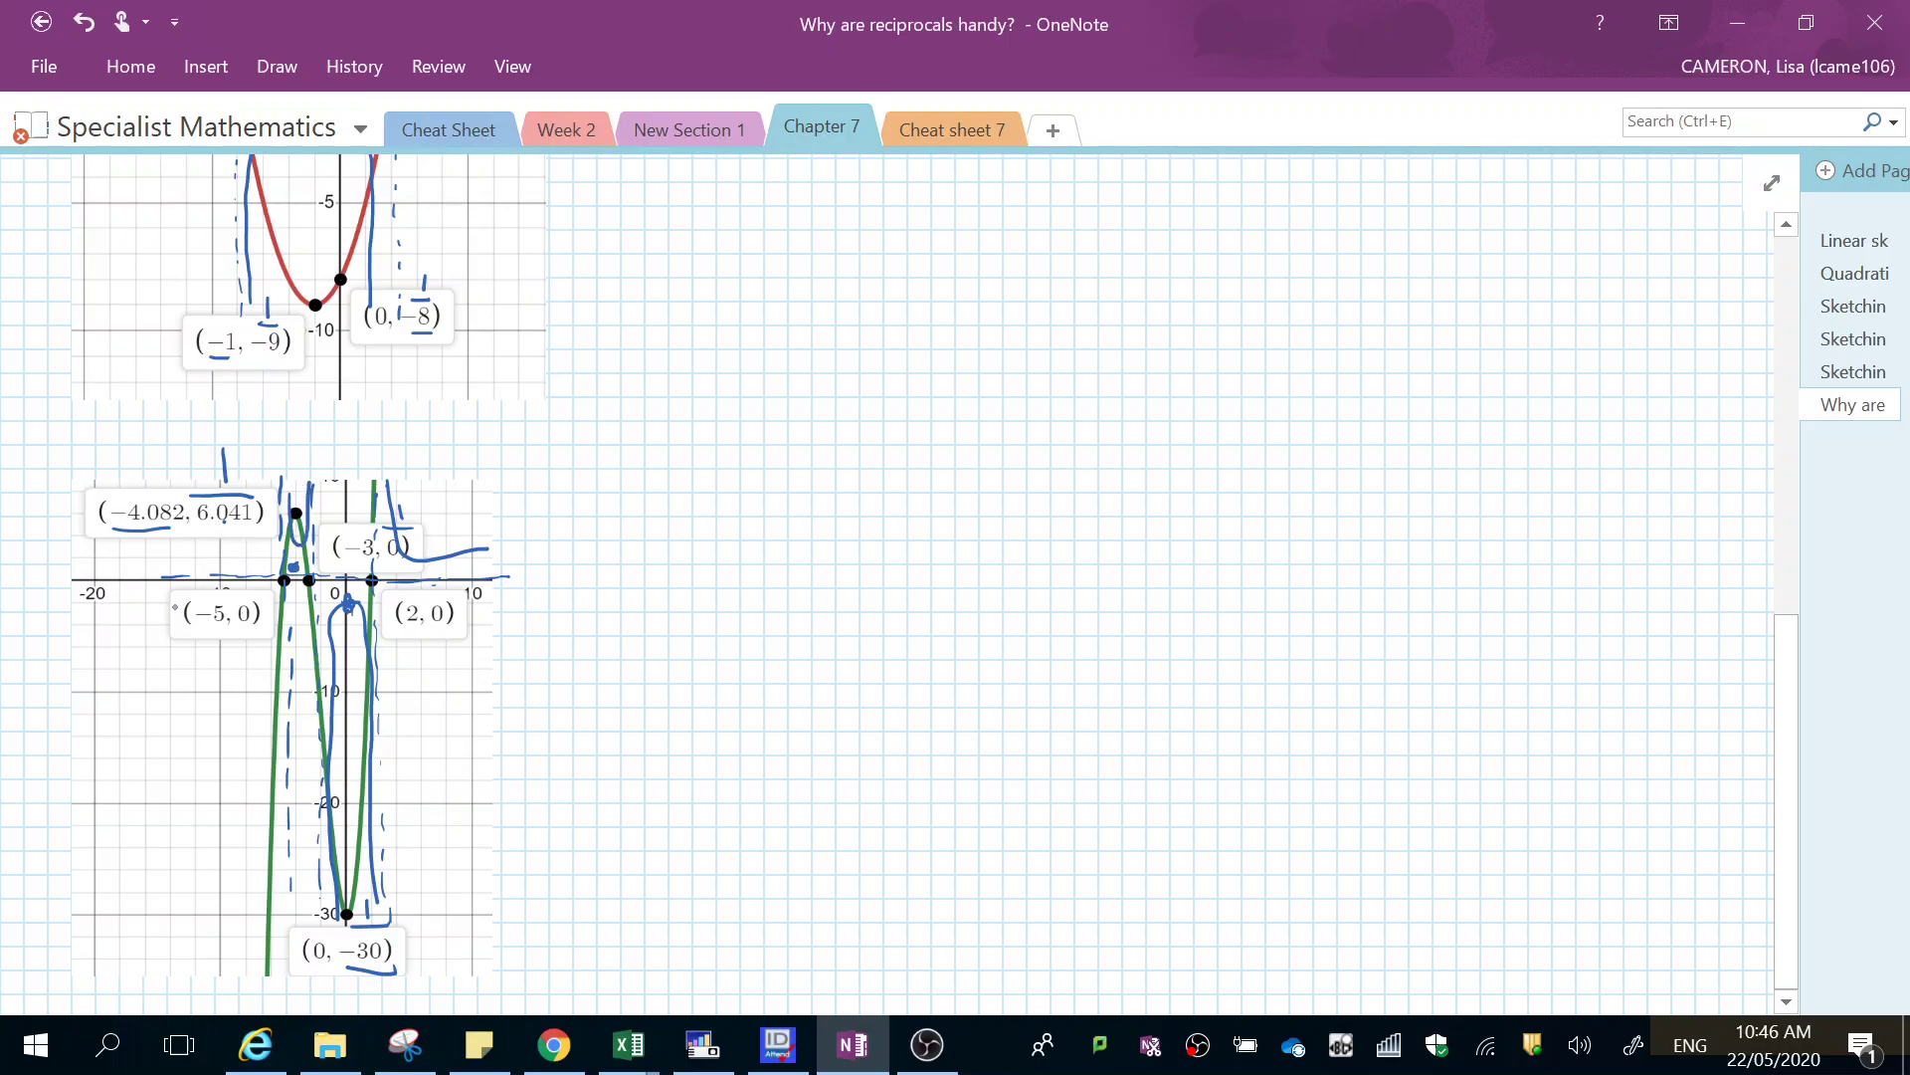
pyautogui.moveTo(164, 604)
pyautogui.mouseDown()
pyautogui.moveTo(245, 606)
pyautogui.moveTo(284, 680)
pyautogui.moveTo(287, 945)
pyautogui.mouseUp()
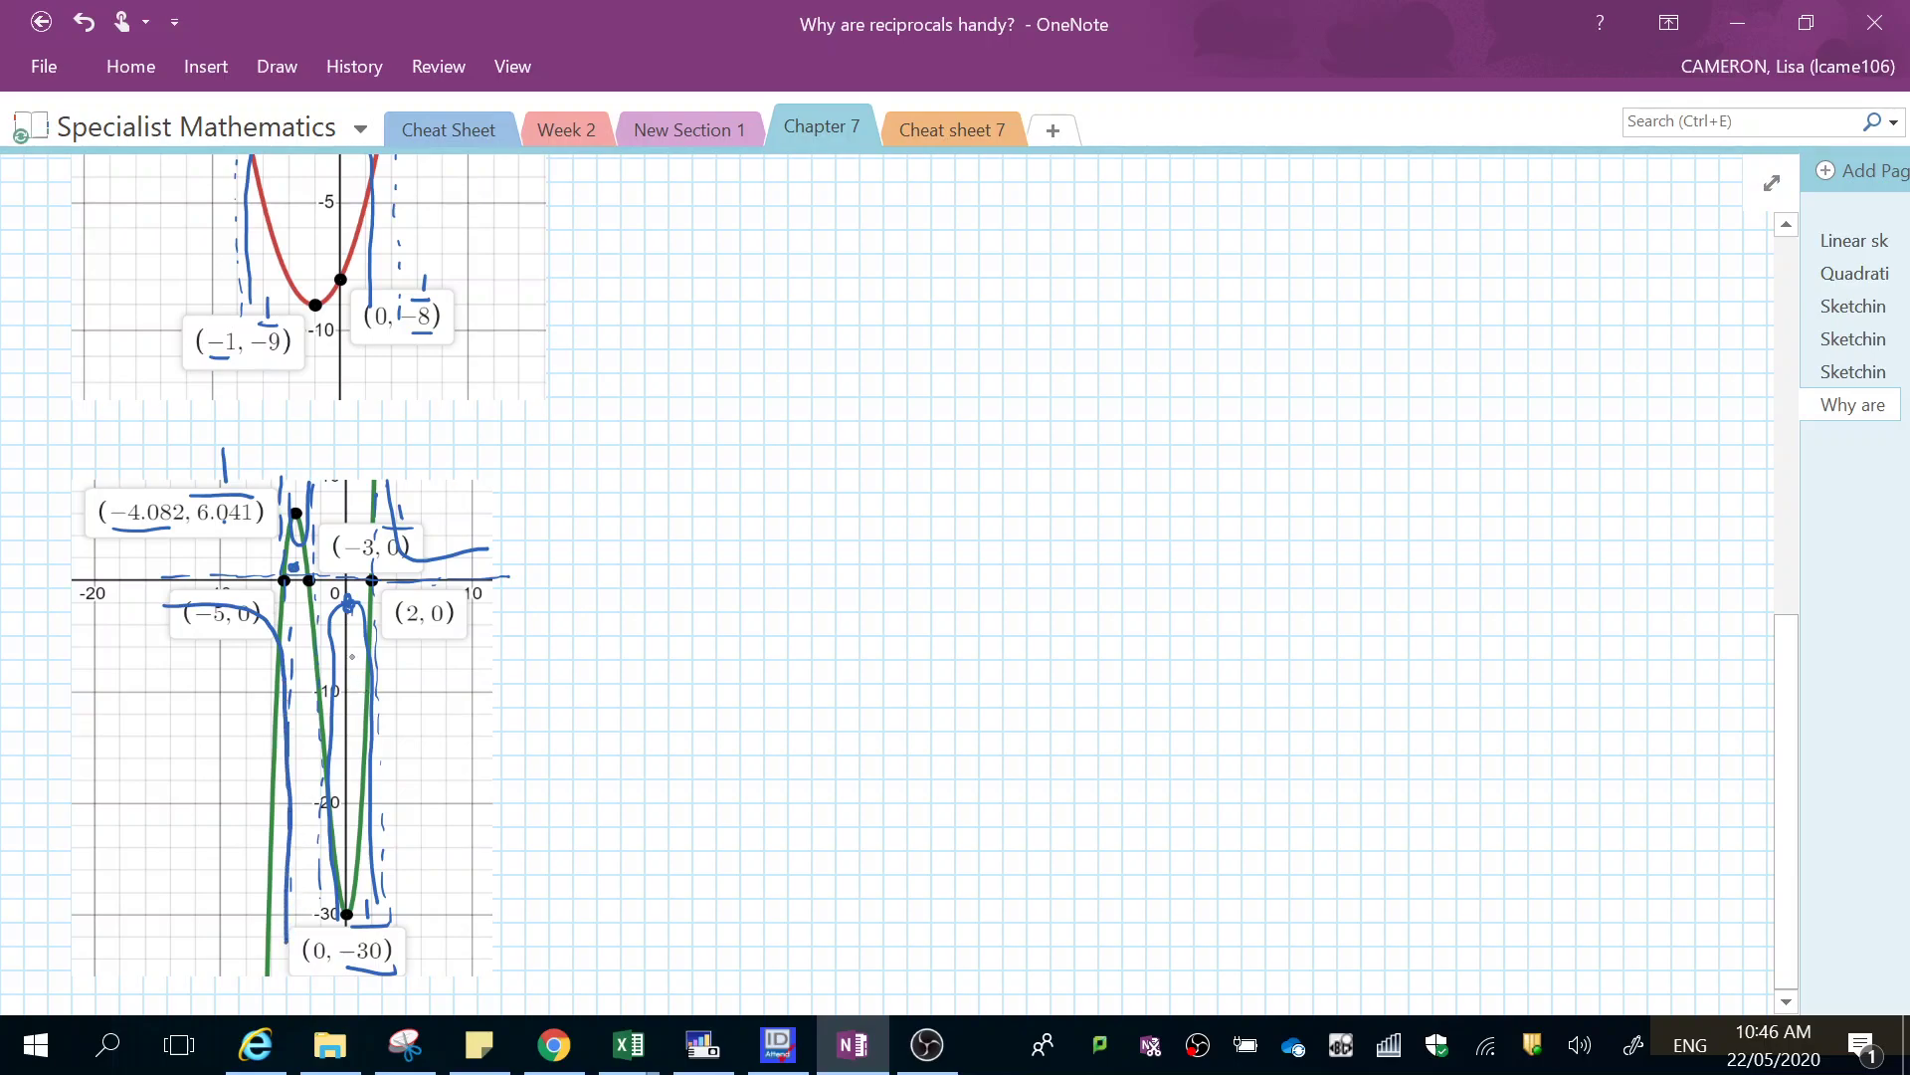
# - In Desmos, hide the cubic y1 and the reciprocals 1/y1, 1/y2 and 1/y3
pyautogui.click(554, 1043)
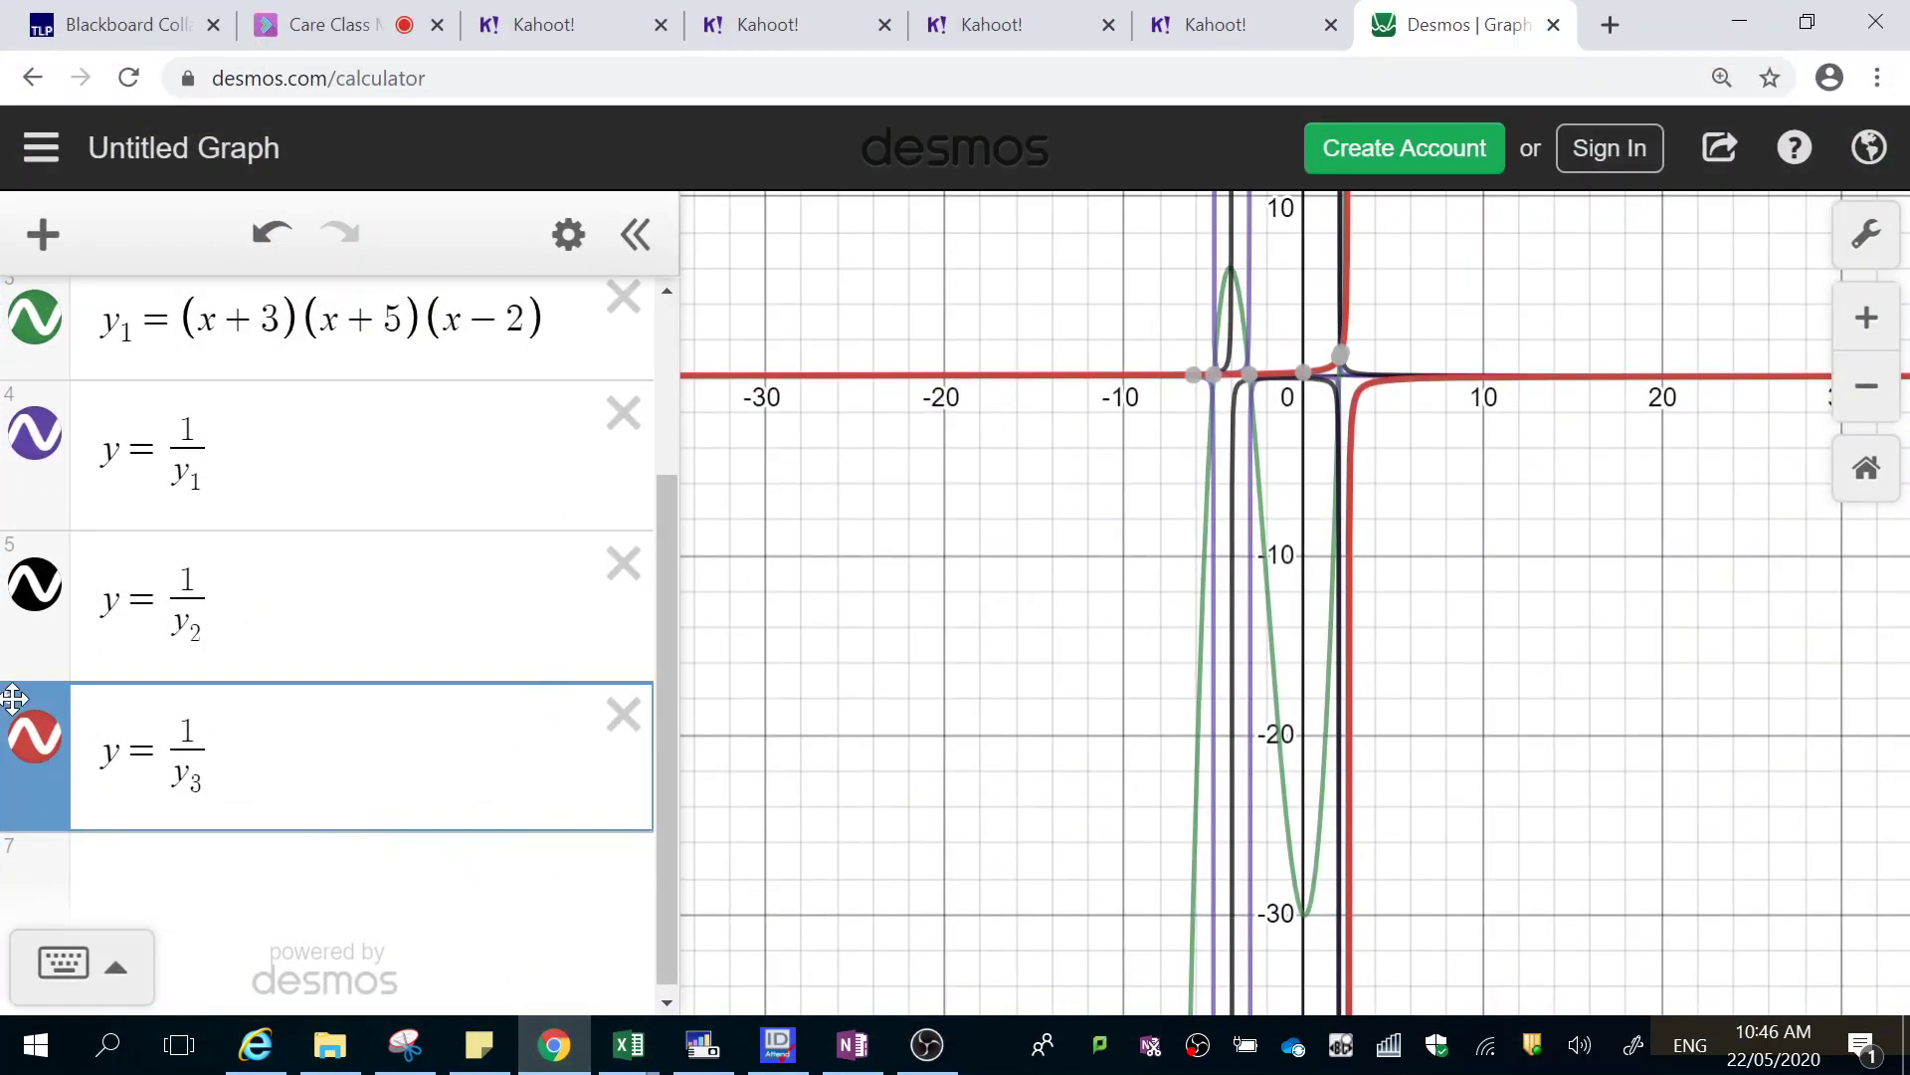
pyautogui.click(35, 737)
pyautogui.click(35, 585)
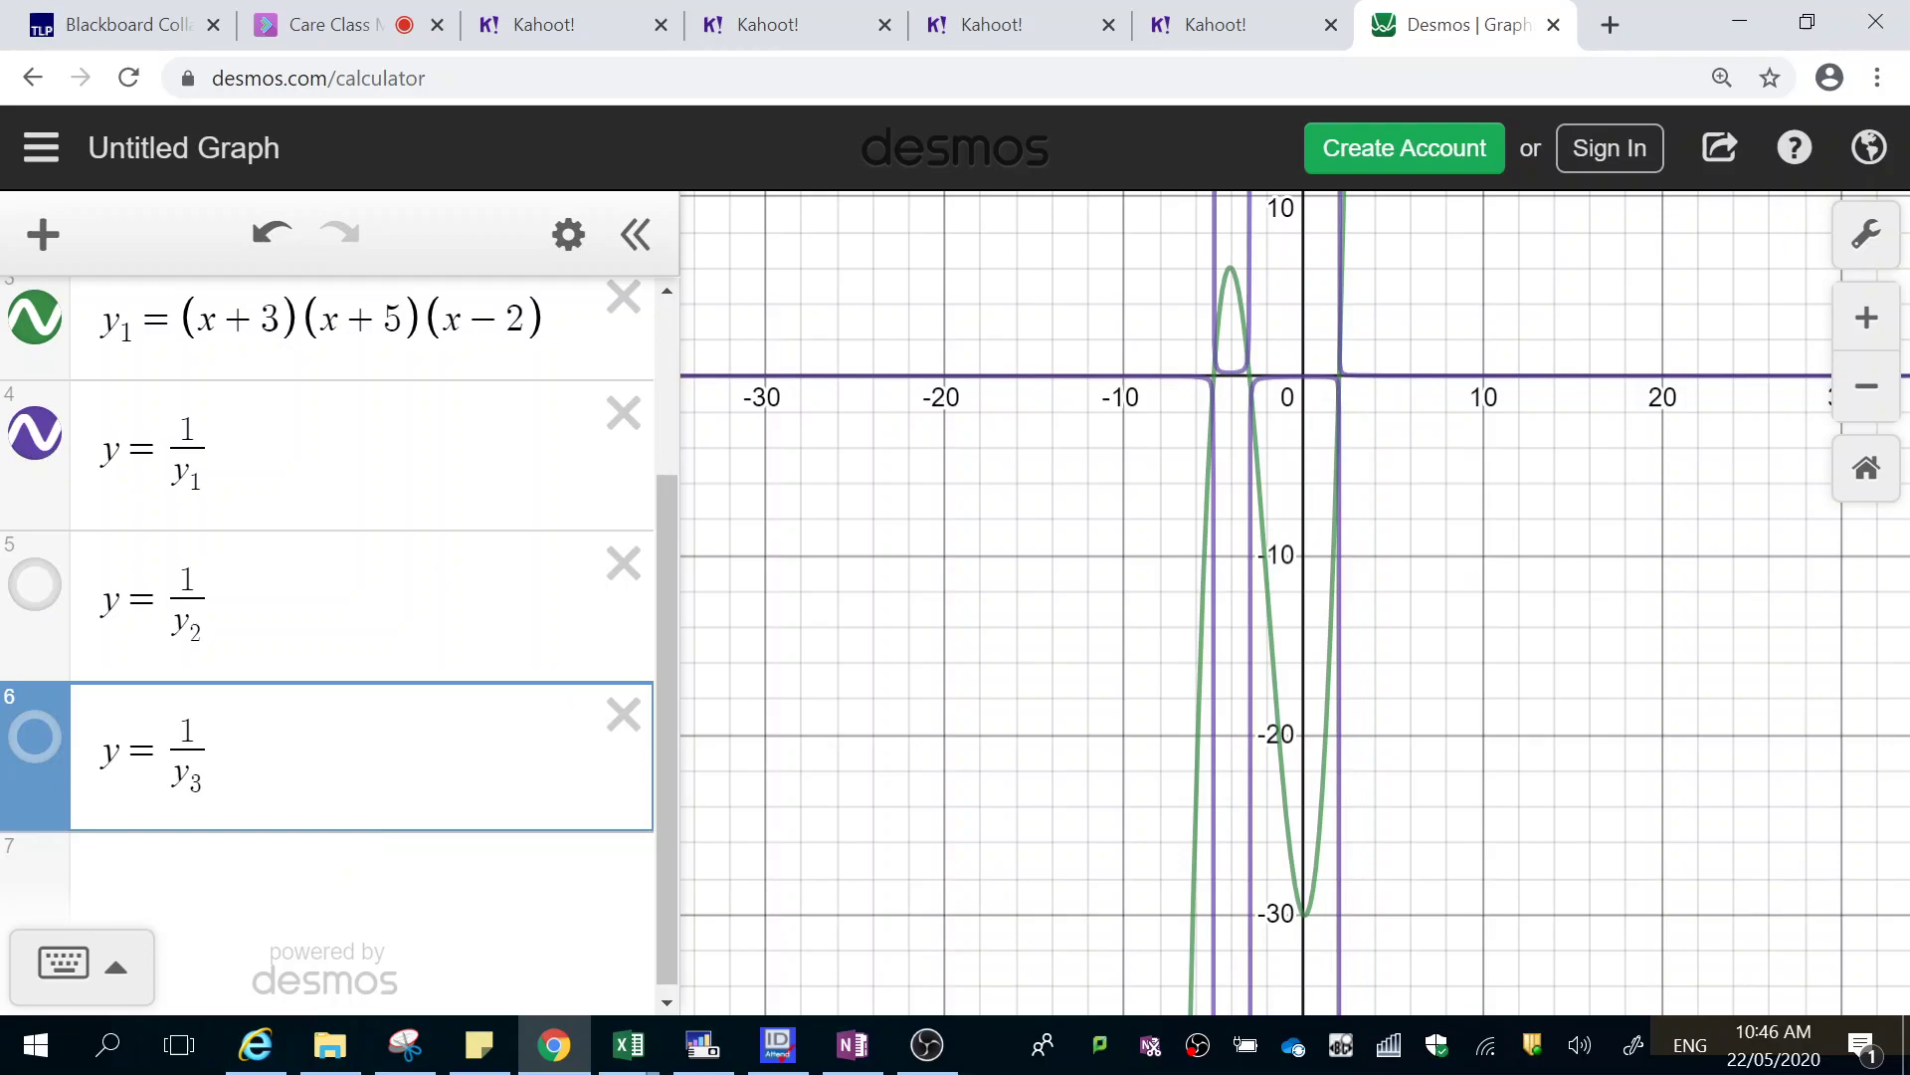
pyautogui.click(35, 433)
pyautogui.moveTo(660, 509); pyautogui.dragTo(633, 267)
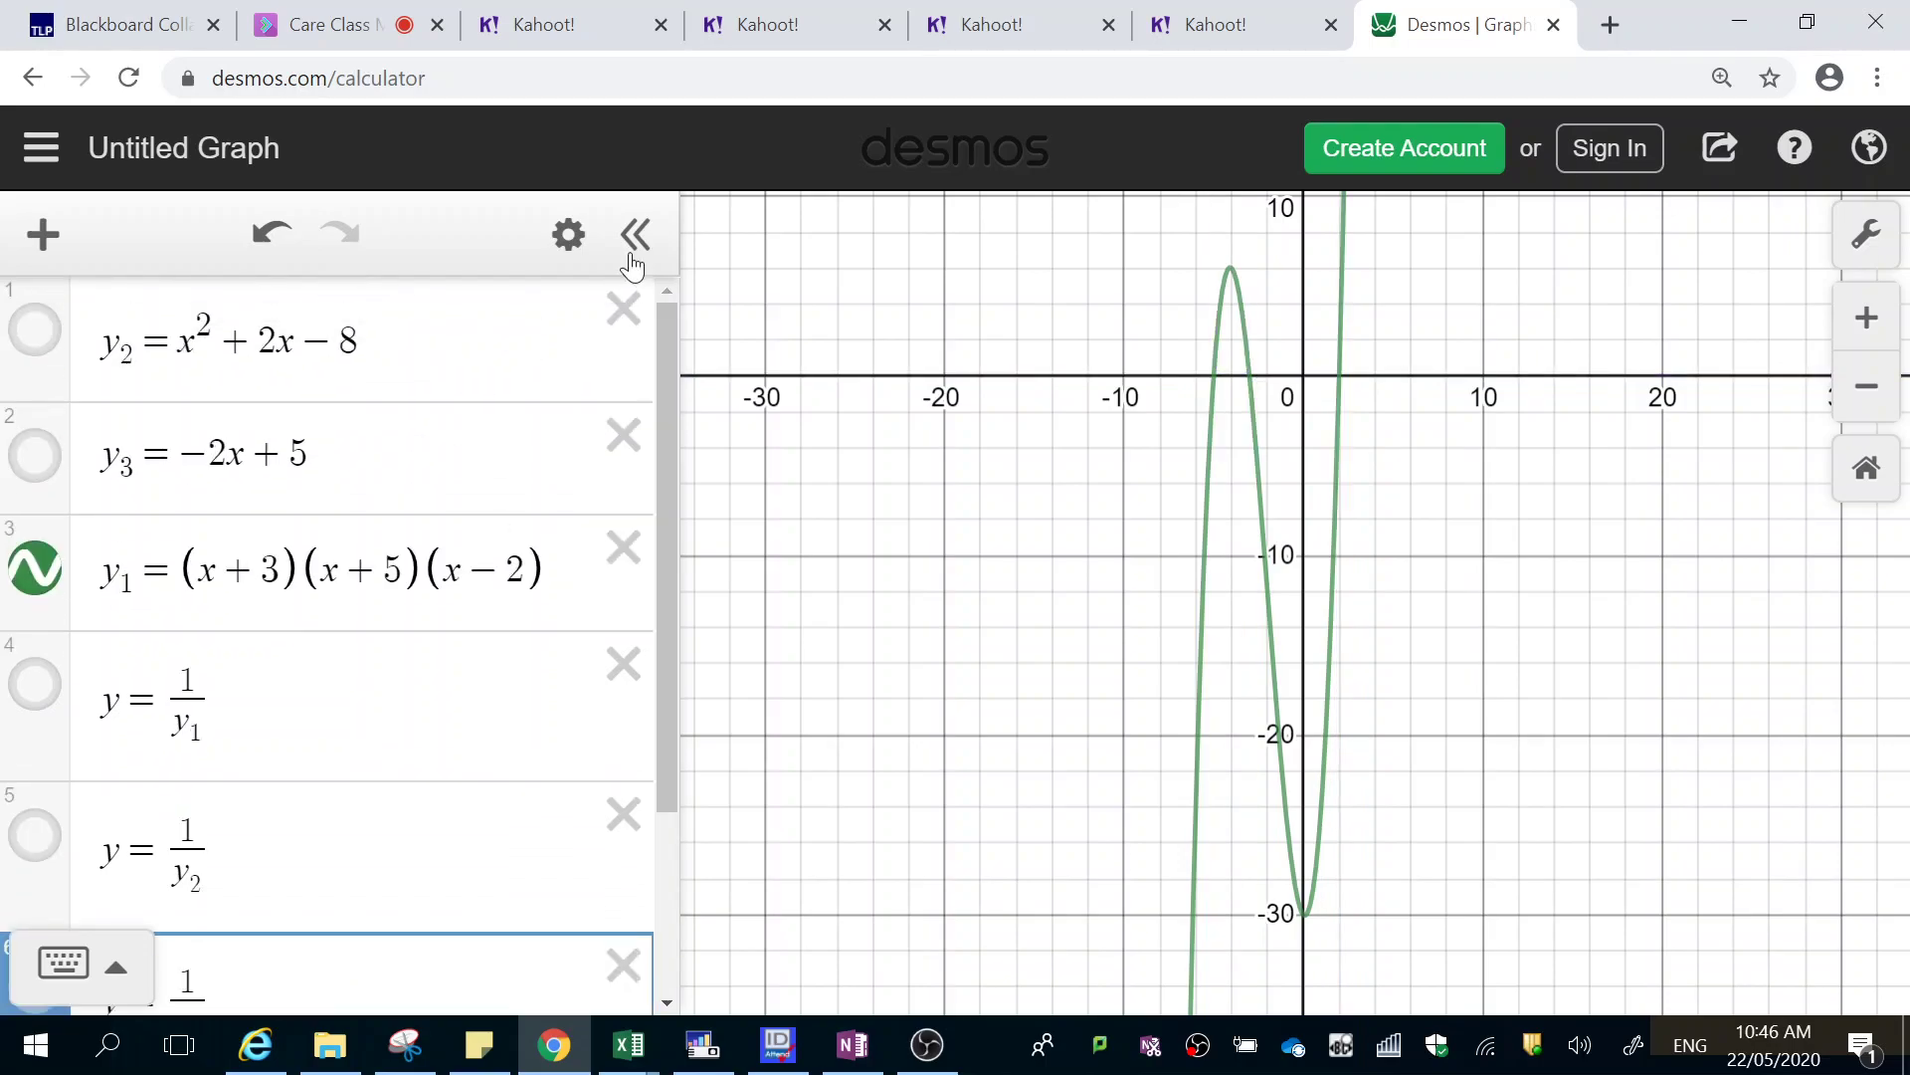
pyautogui.click(33, 582)
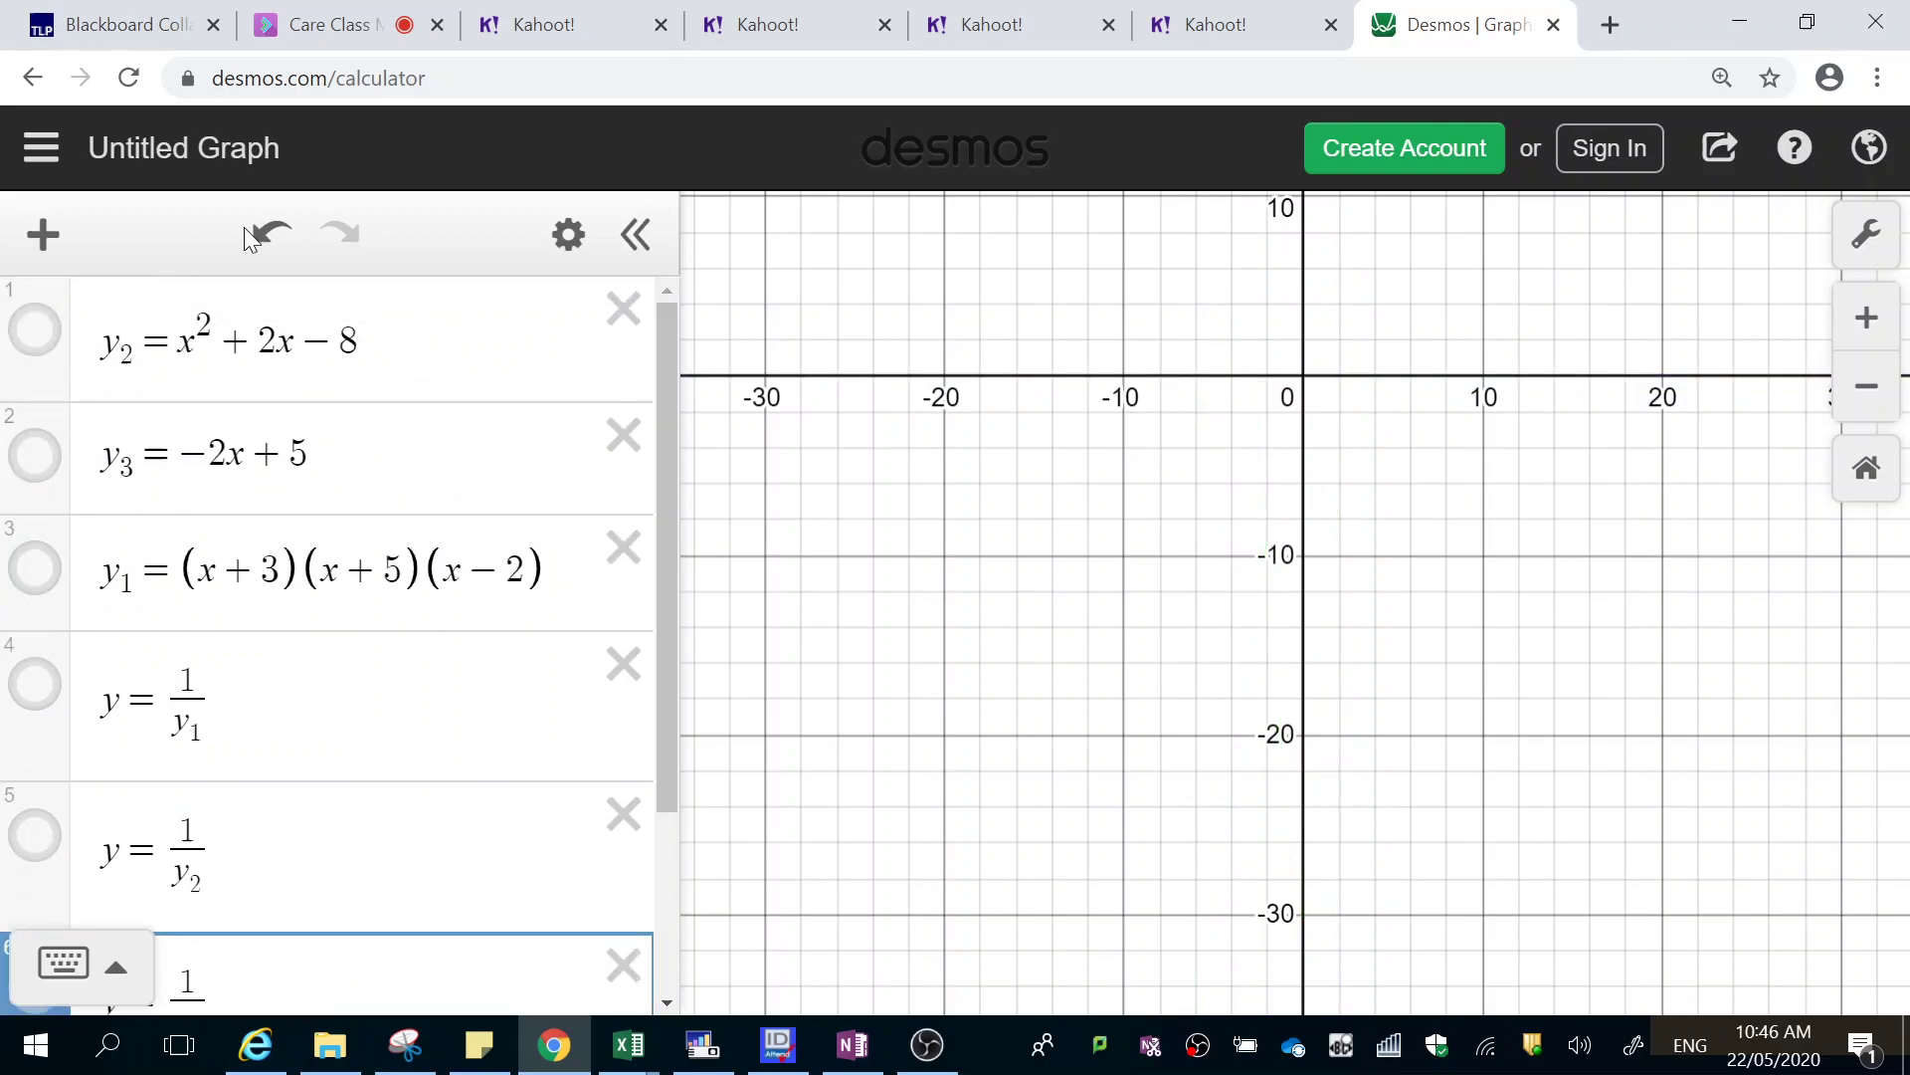
# - Show the line y3 = −2x + 5 and its reciprocal y = 1/y3
pyautogui.click(33, 455)
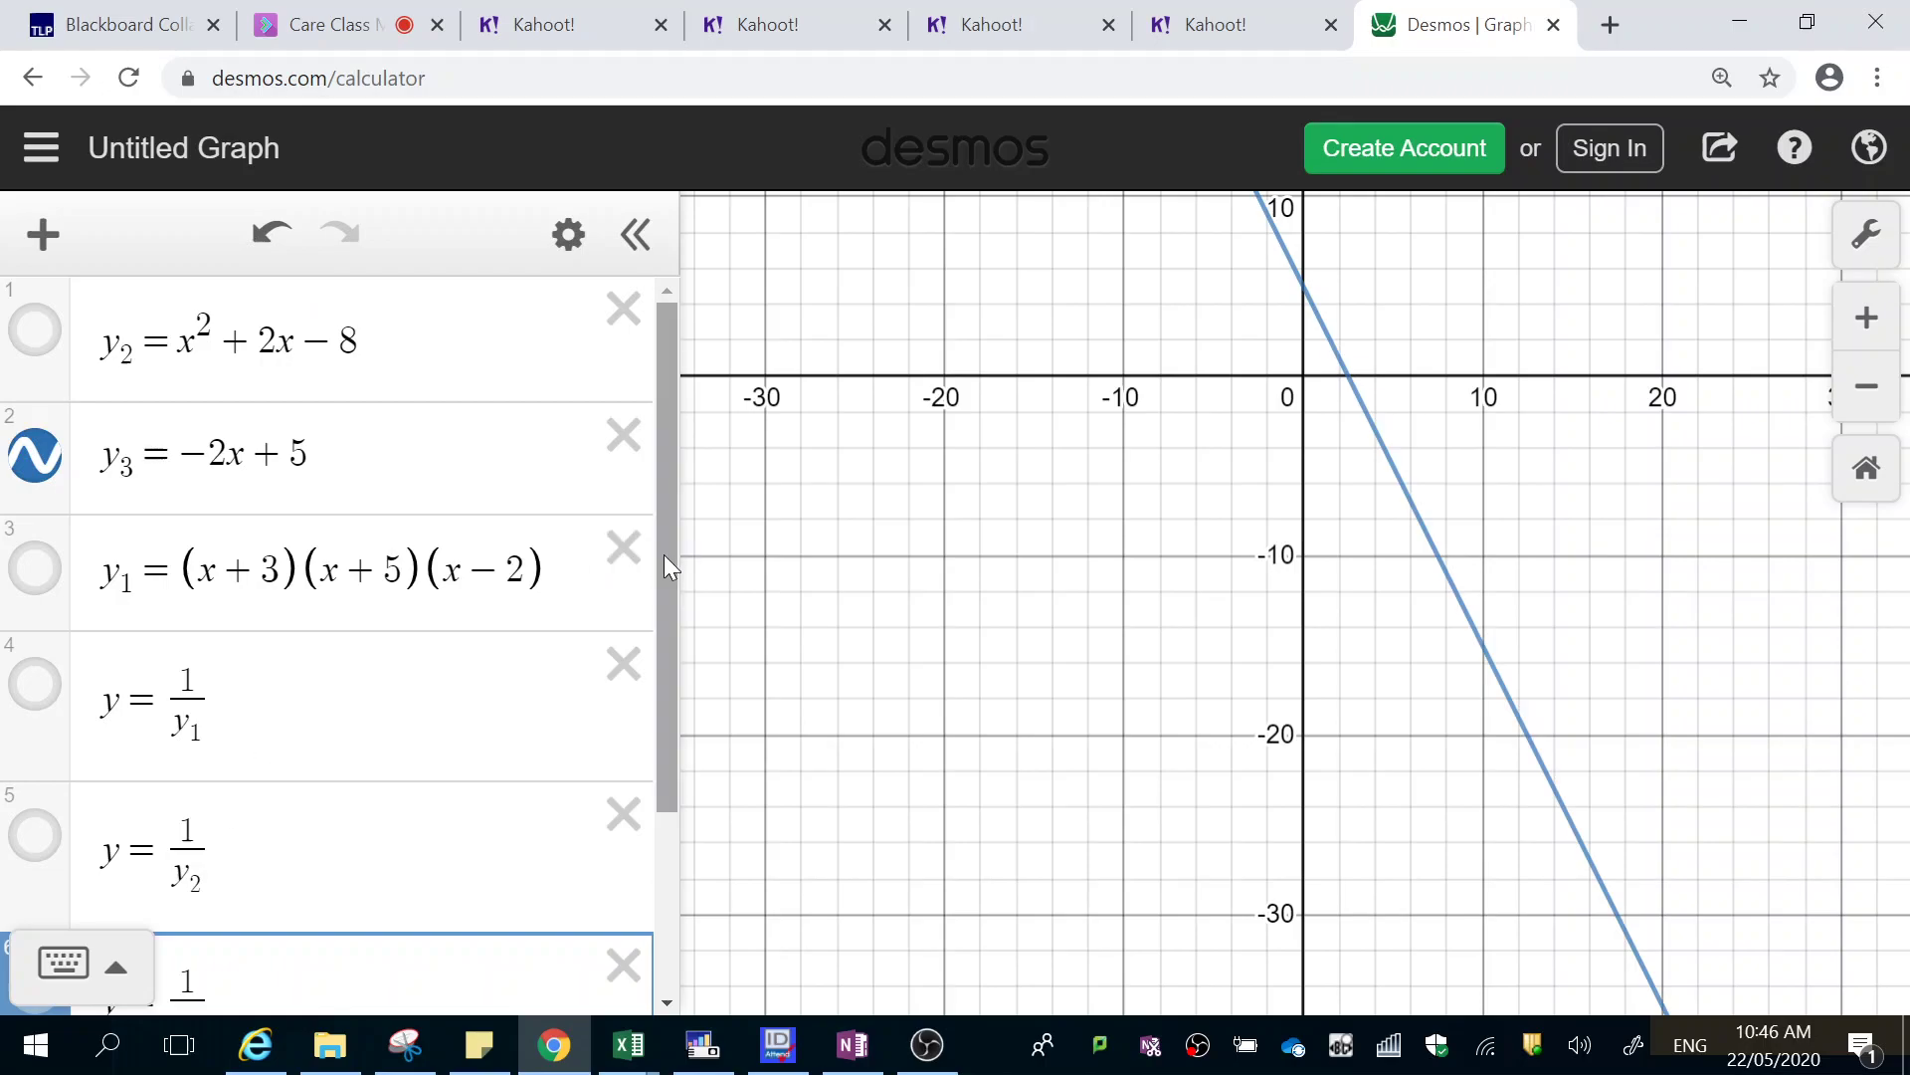
pyautogui.moveTo(659, 545); pyautogui.dragTo(677, 624)
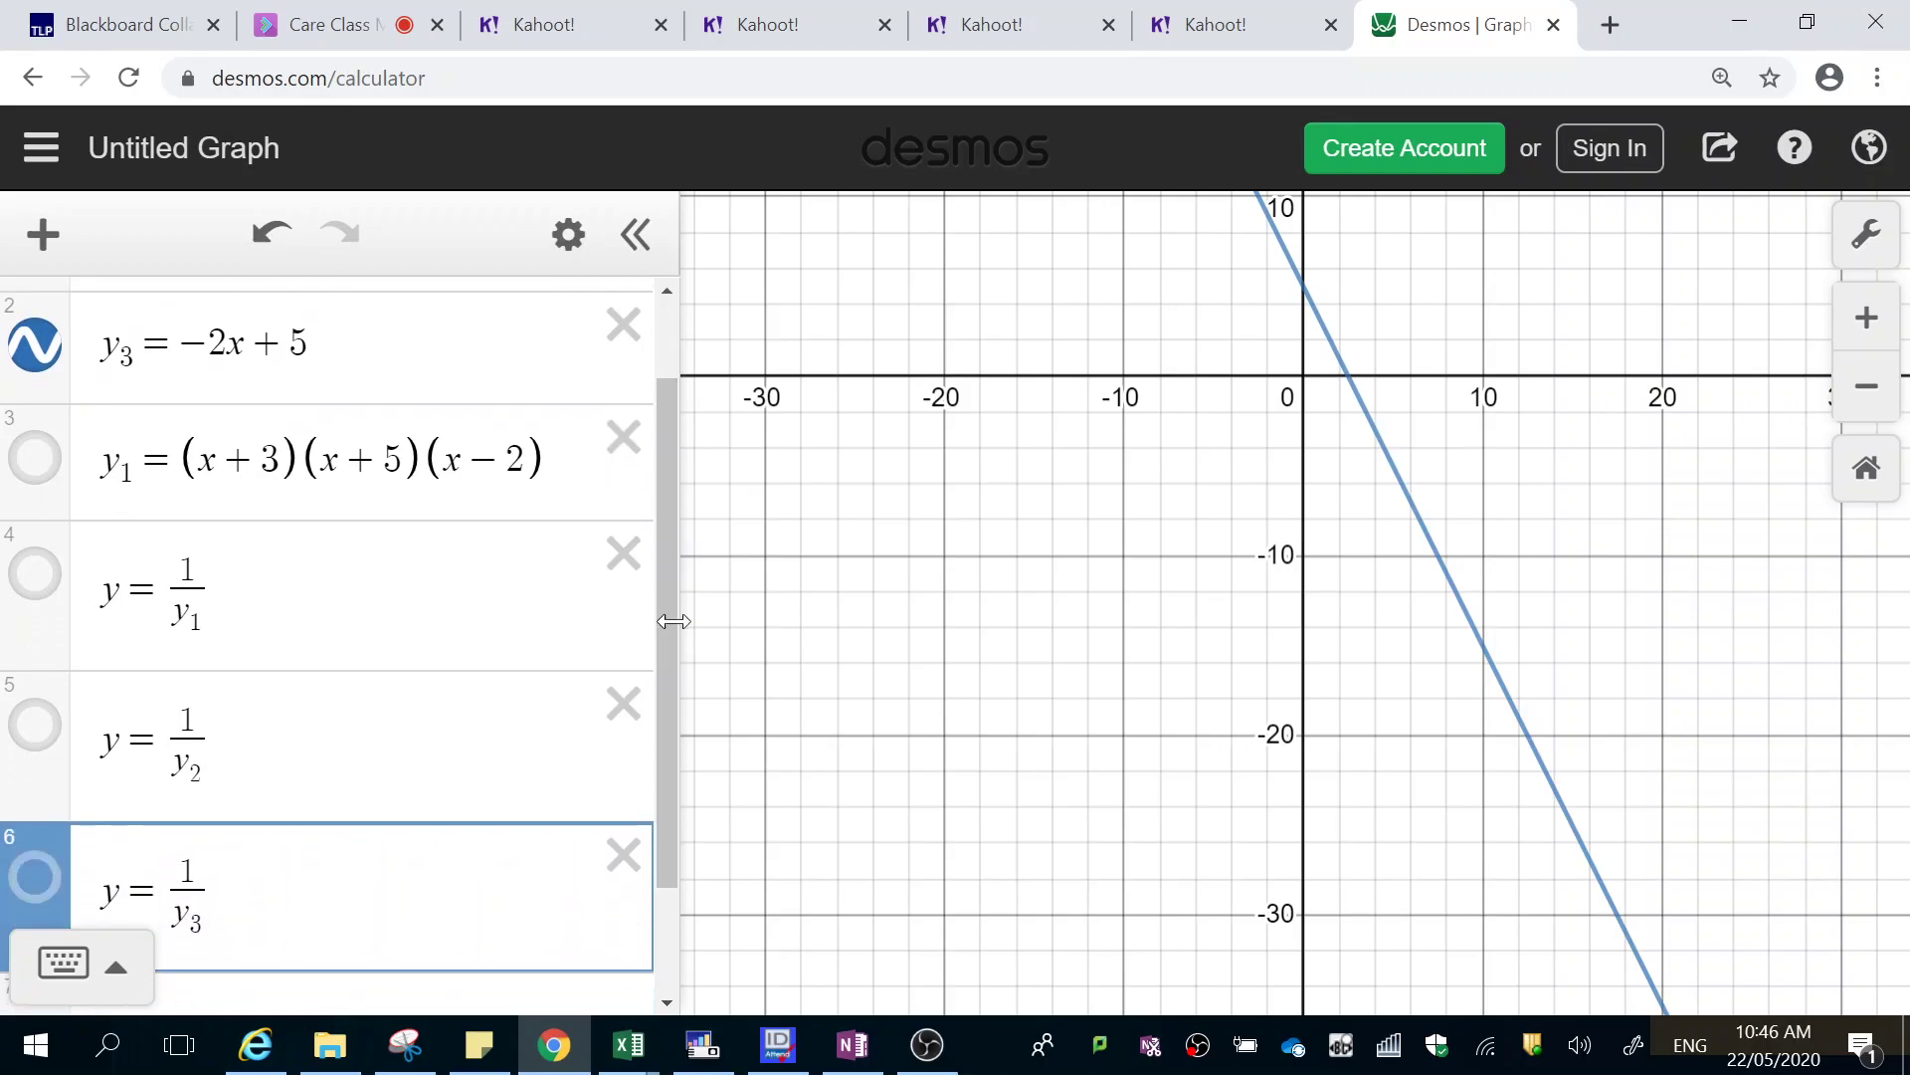
pyautogui.click(35, 878)
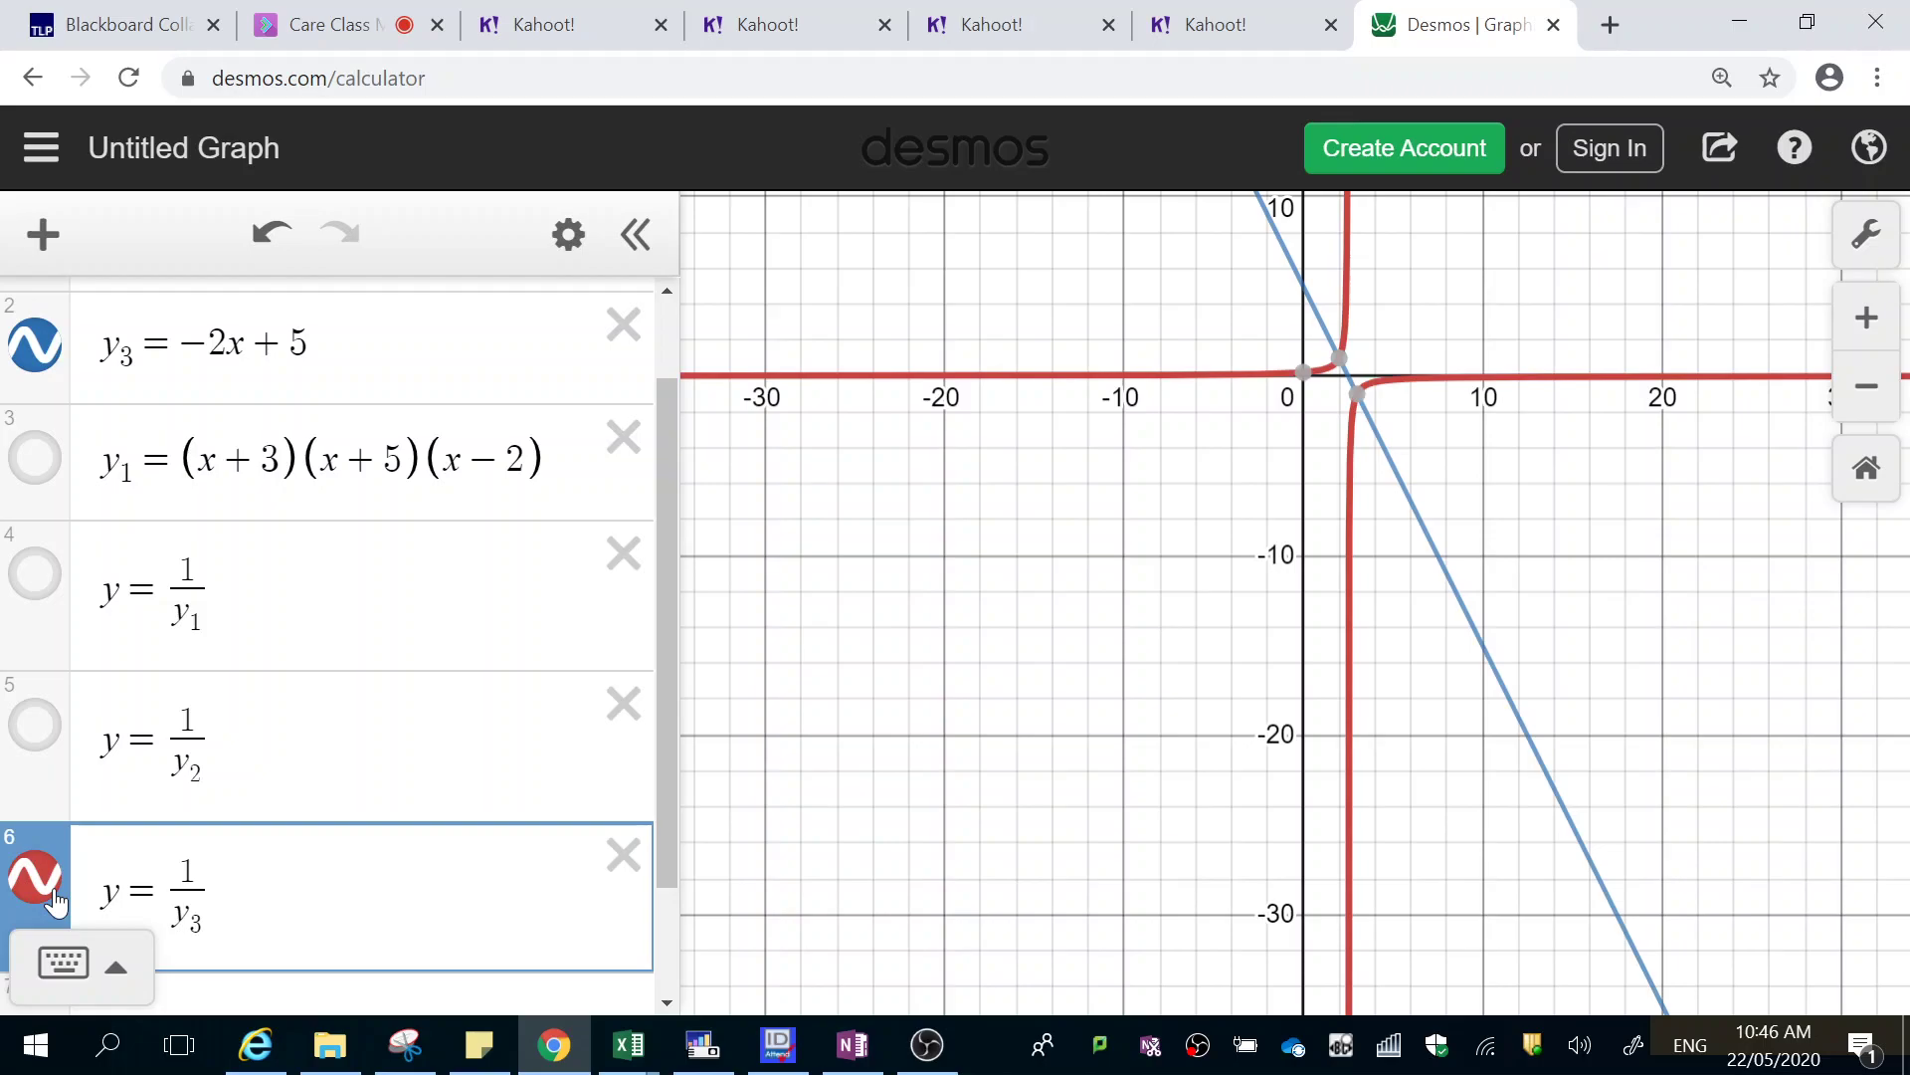